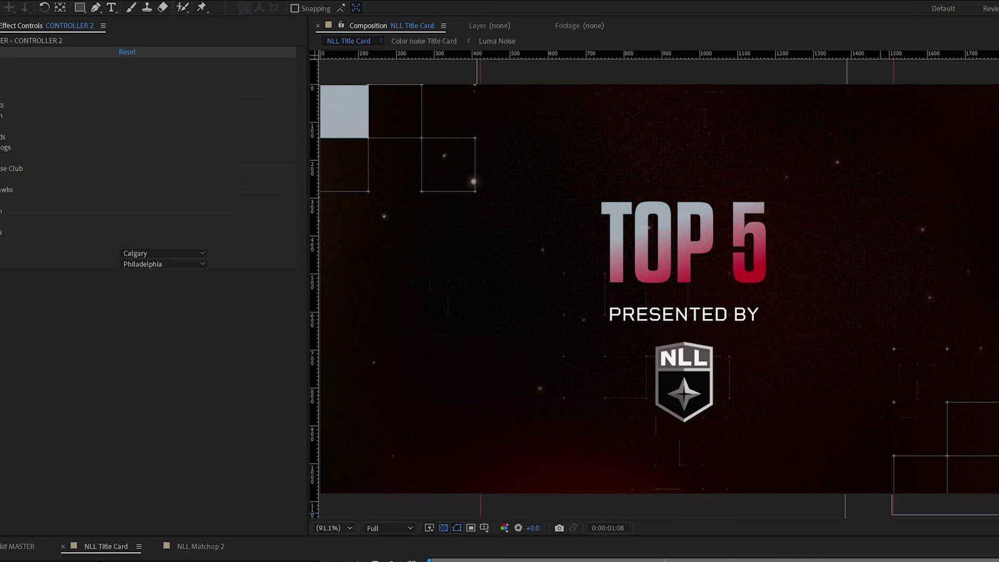
Enlarge the timeline area and set the title card's team to Albany
drag(243, 537, 249, 390)
scroll(117, 535, up, 3)
click(161, 253)
click(150, 281)
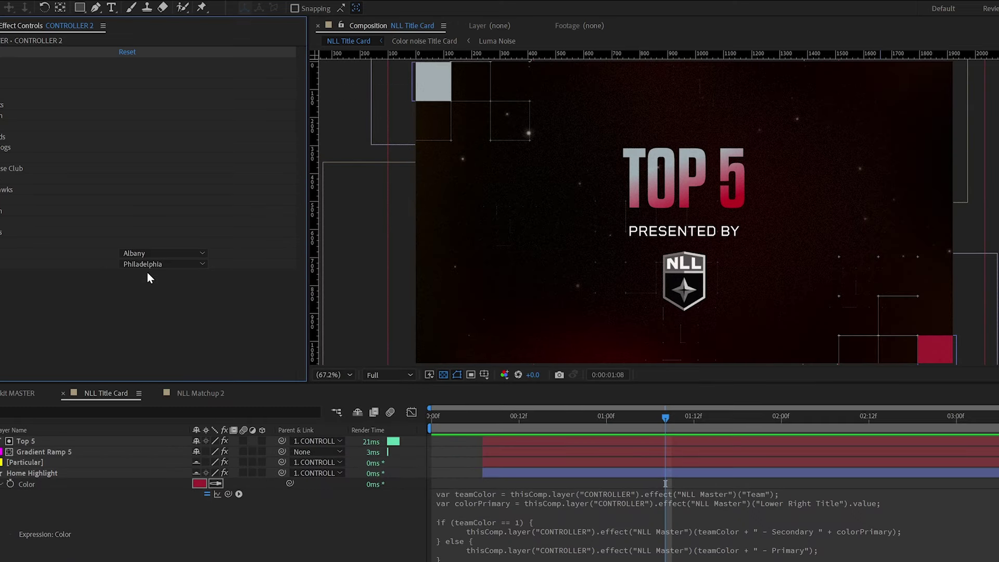
On the CONTROLLER layer, switch the Team dropdown to Georgia, then Halifax
scroll(47, 468, up, 5)
click(47, 441)
scroll(224, 296, down, 3)
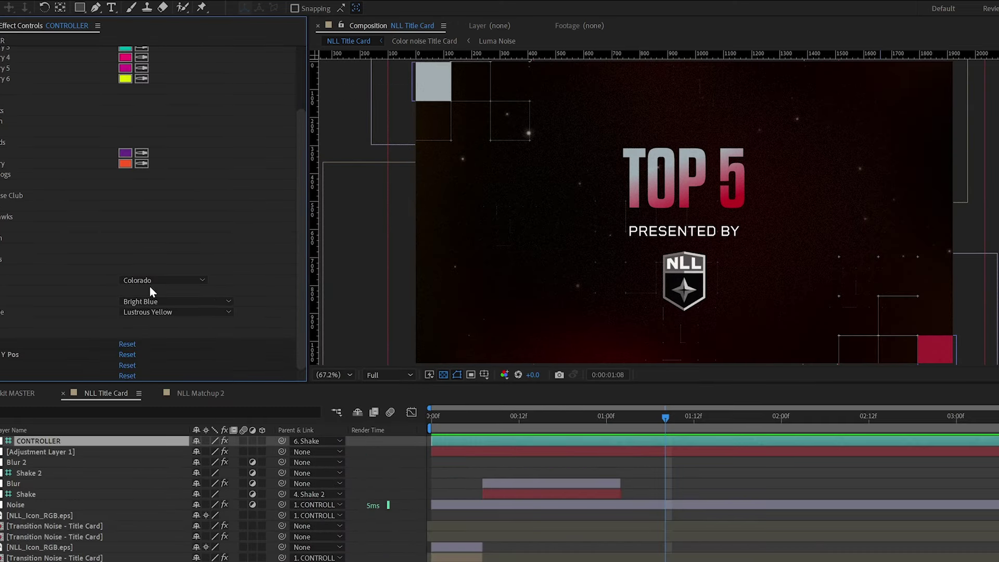
click(161, 280)
click(151, 365)
click(162, 279)
click(151, 379)
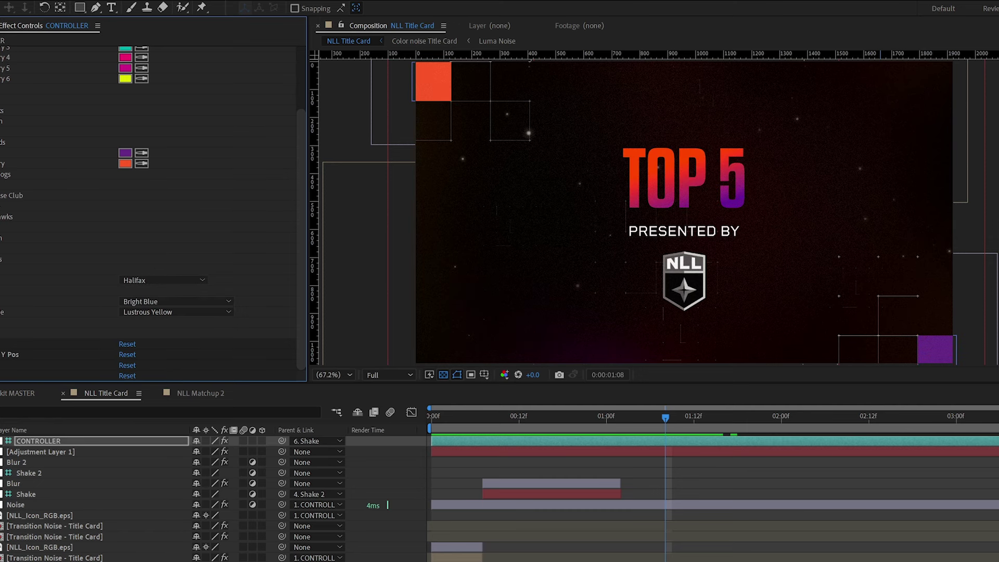
Set the Team to Panther City and select the purple Home Highlight square
scroll(151, 364, up, 2)
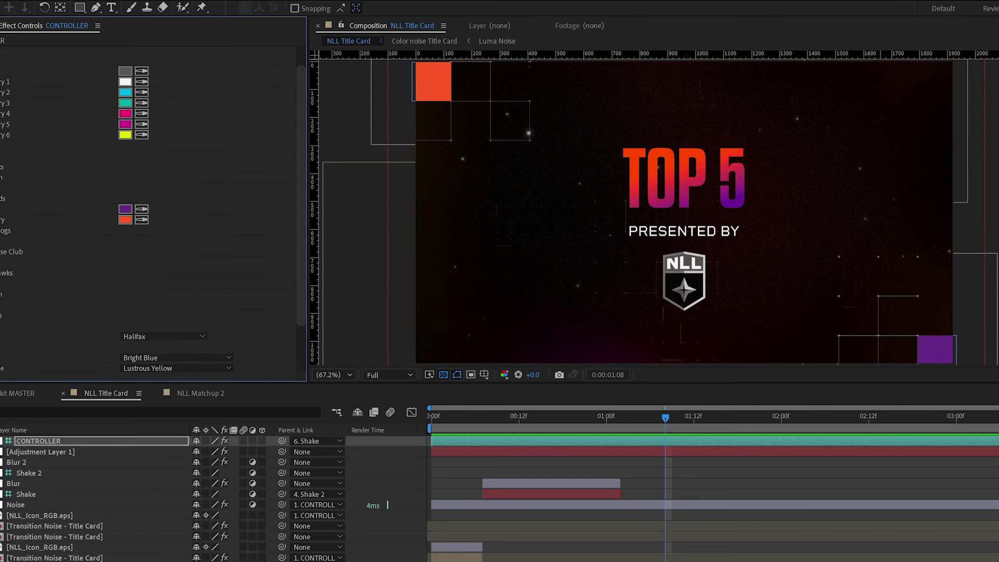
scroll(166, 281, down, 2)
click(164, 280)
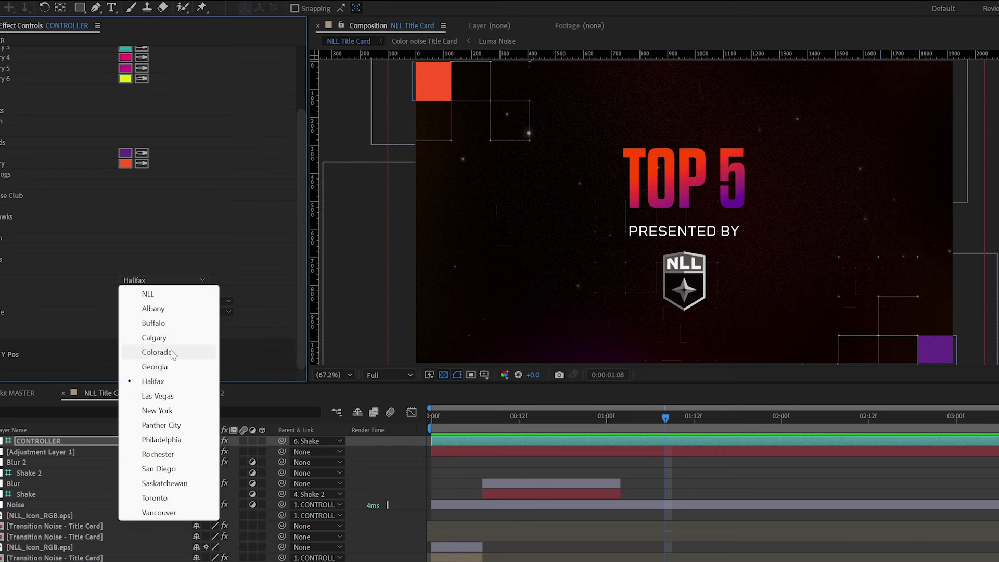
click(161, 425)
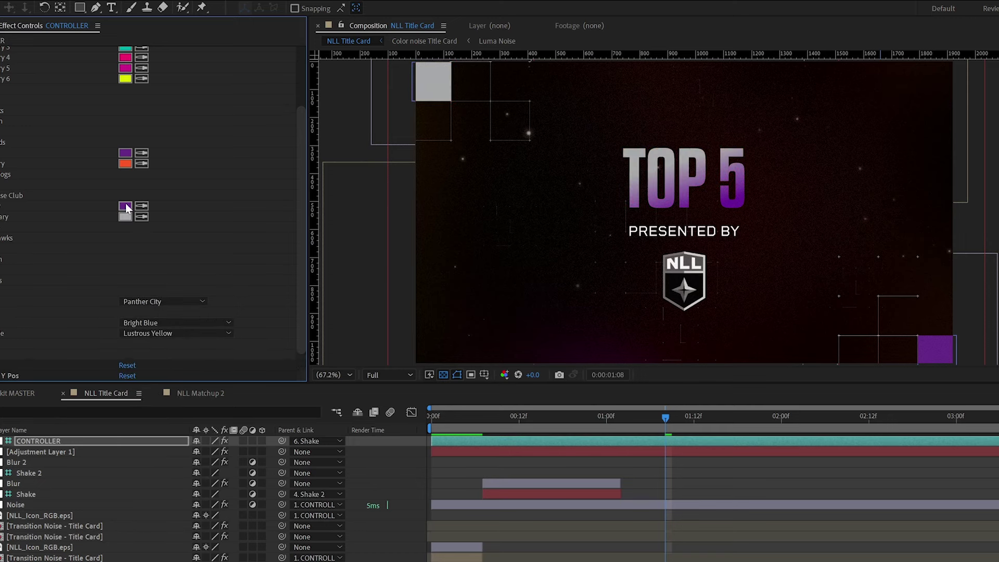
click(928, 342)
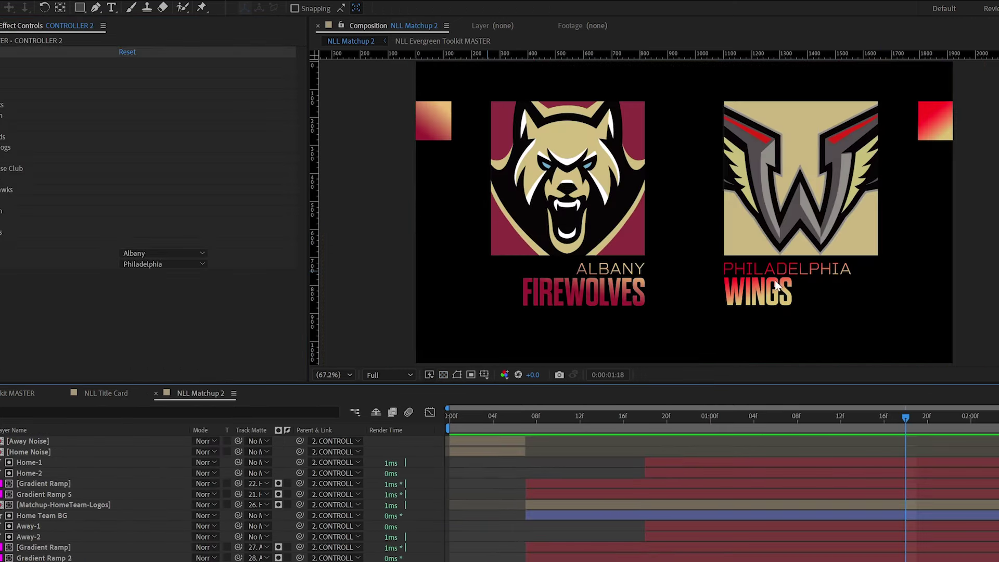
In NLL Matchup 2, set the home team to Colorado (trying Buffalo first) and the second team to Calgary
click(140, 254)
click(153, 296)
click(156, 253)
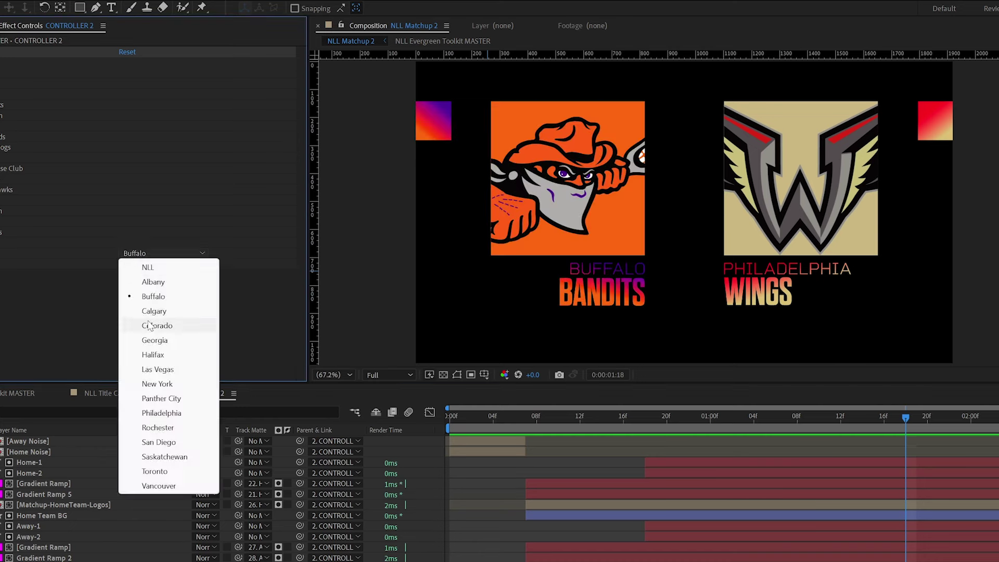
click(157, 325)
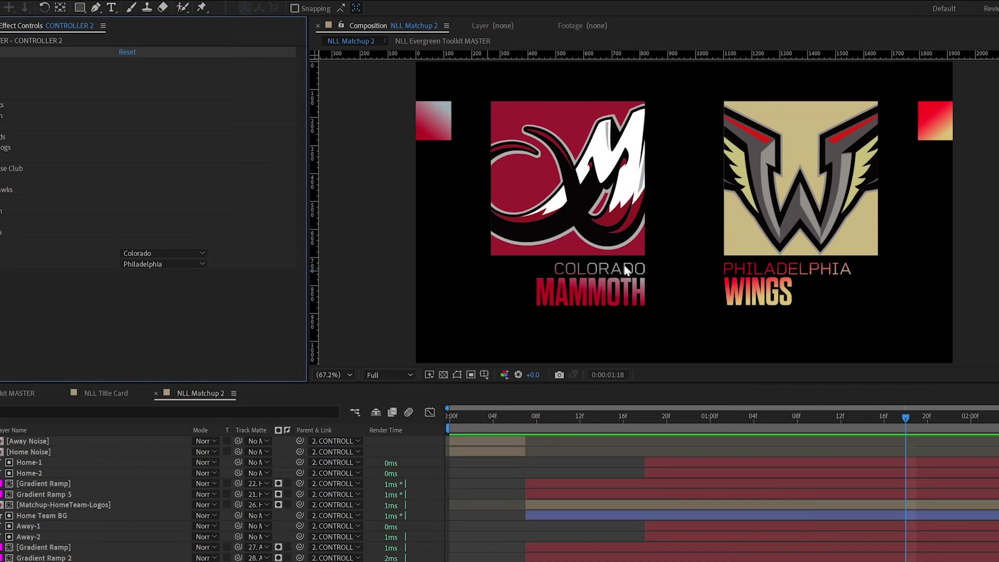
click(161, 263)
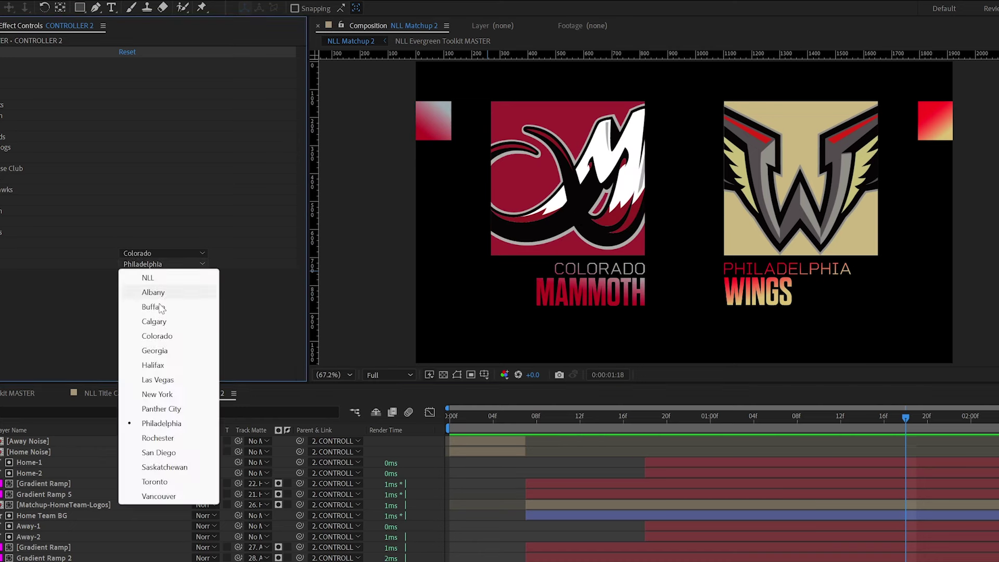
click(156, 315)
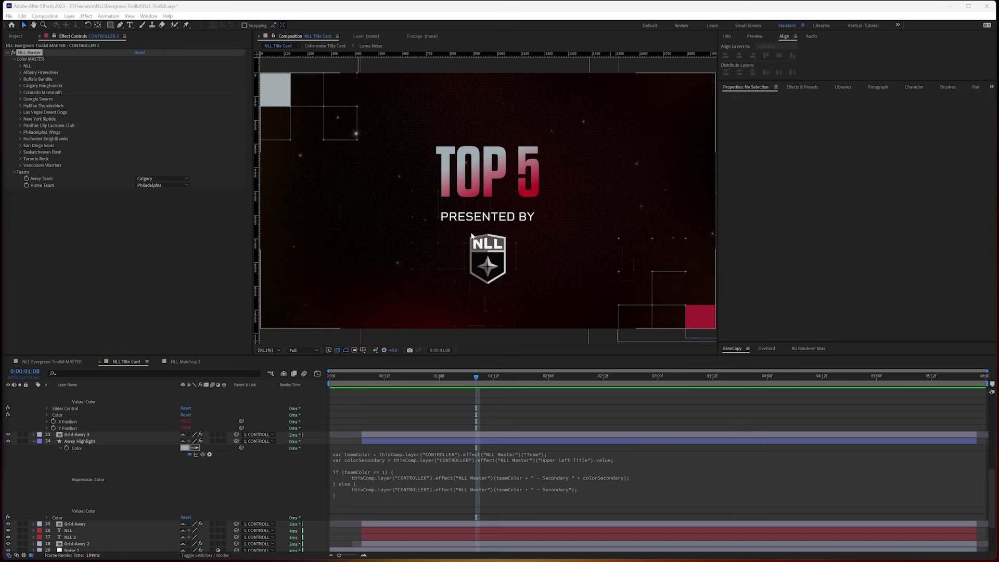
Inspect the NLL and Albany Firewolves colour groups, then bring up the Window menu
click(21, 66)
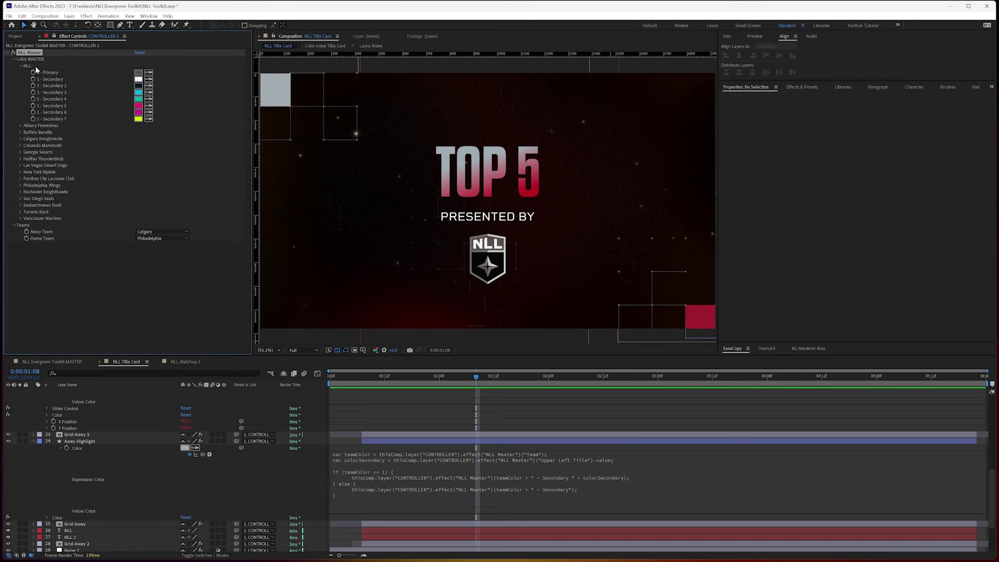
click(21, 65)
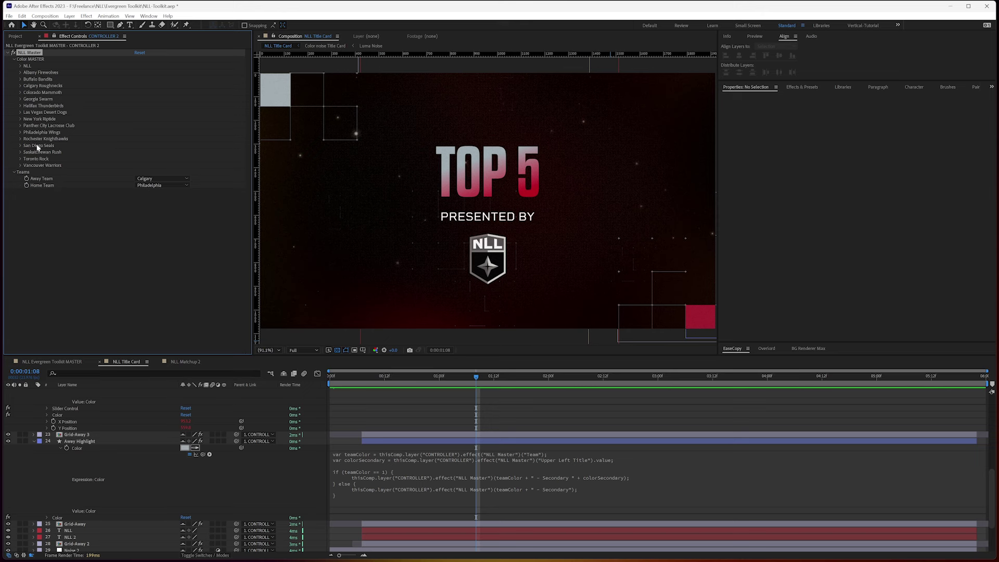
click(20, 73)
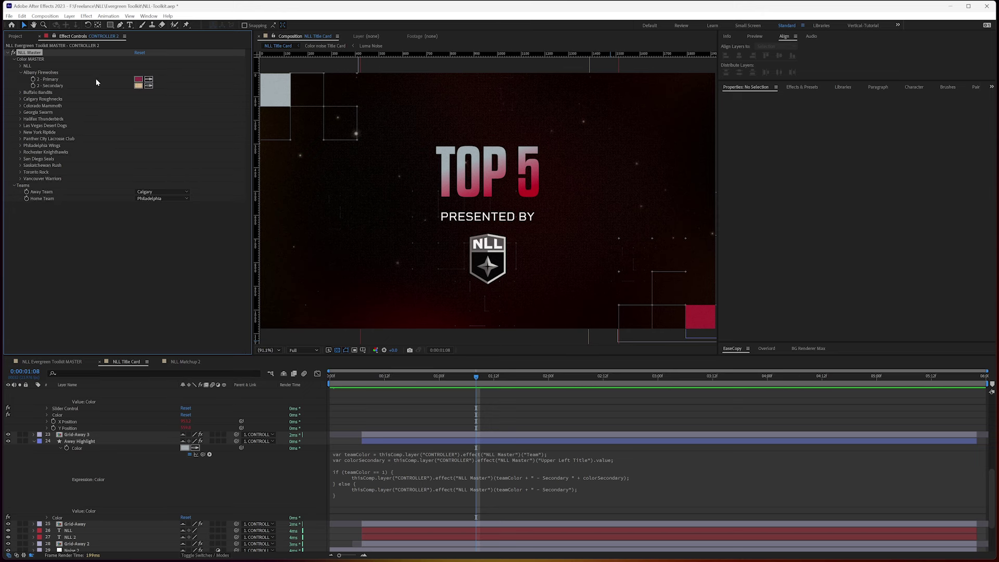
click(20, 73)
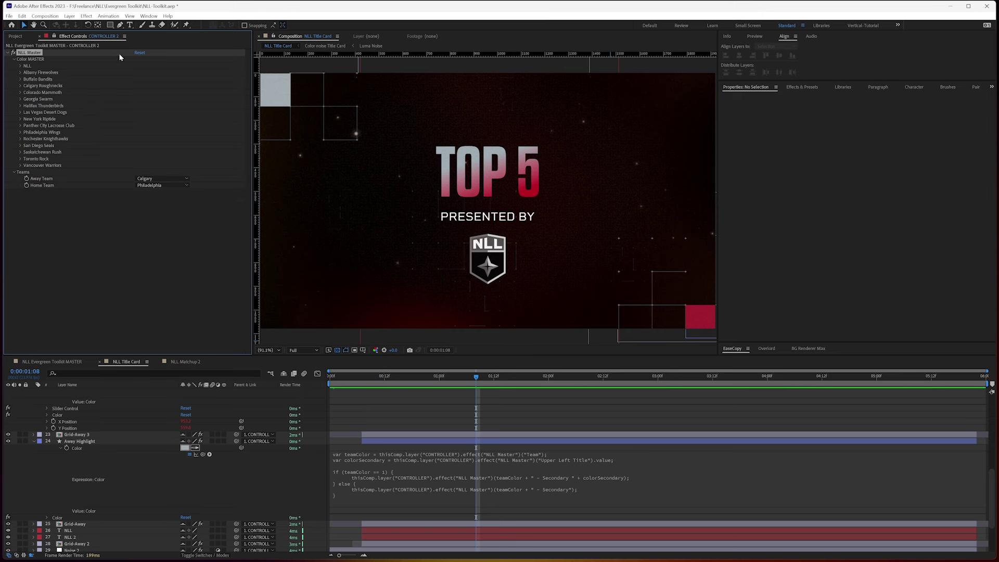
click(148, 16)
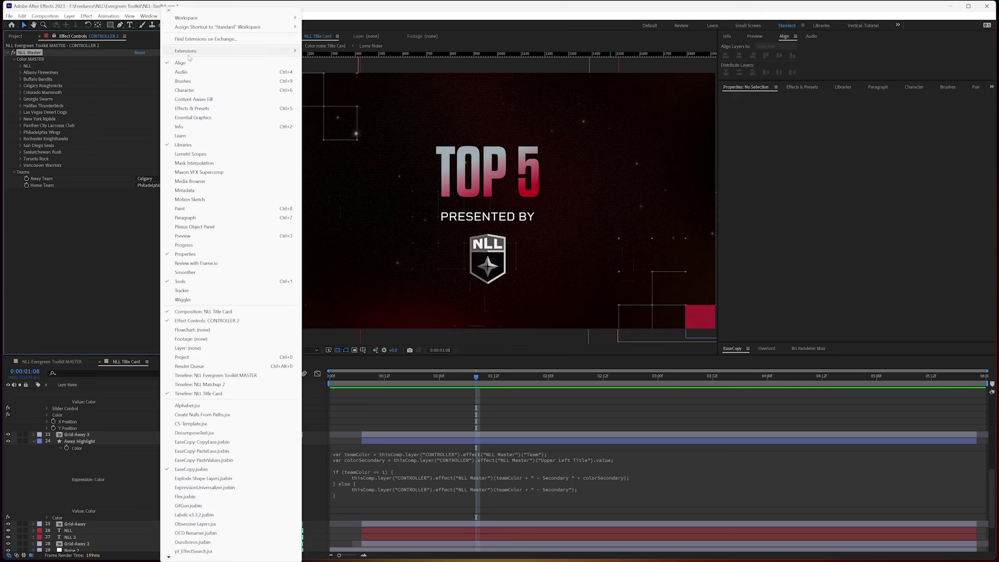
Open the Pseudo Effect Maker extension from Window > Extensions, review it, and close it
mouse_move(234, 50)
click(346, 124)
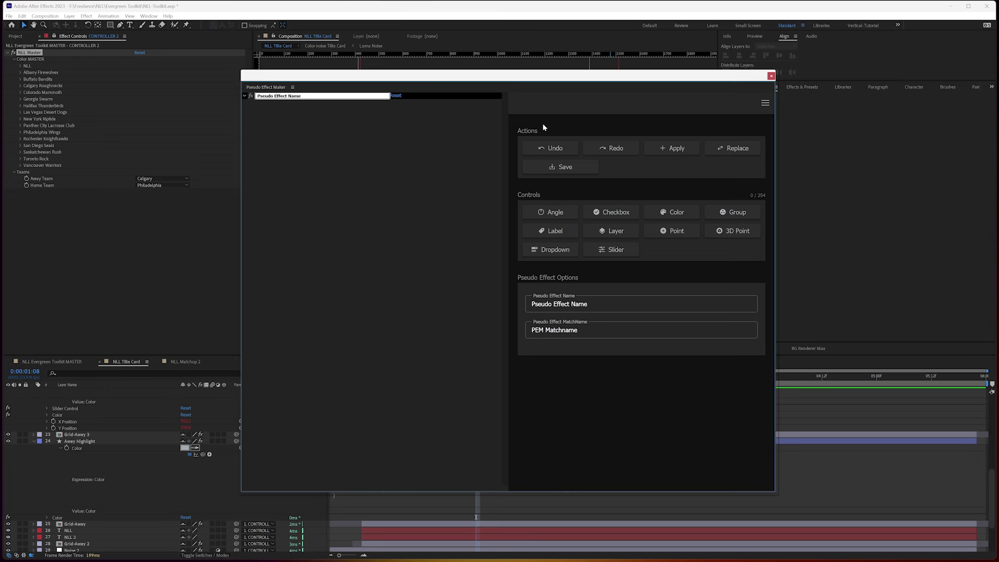
click(770, 76)
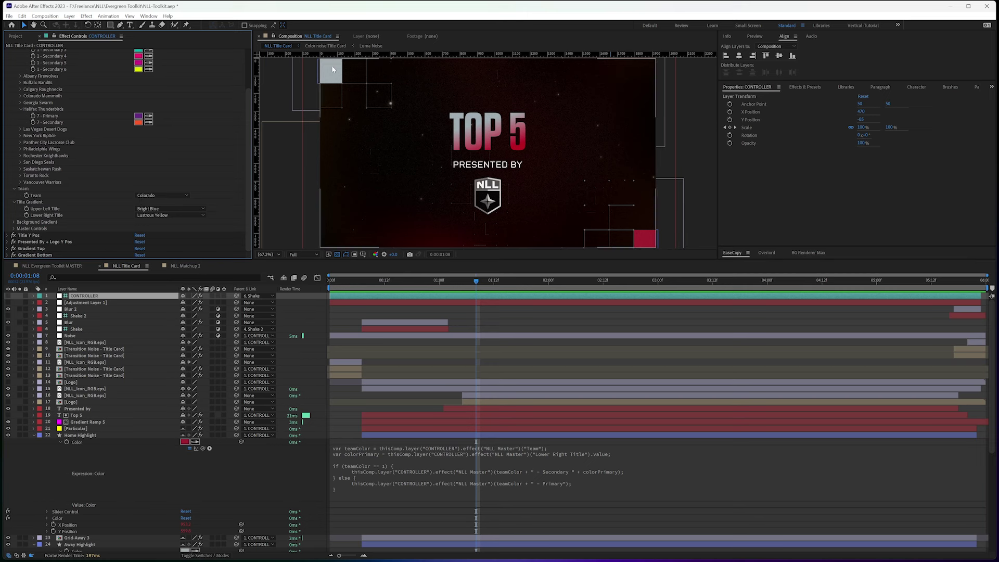
Set the title card's Team dropdown to Albany, then to Halifax
click(151, 196)
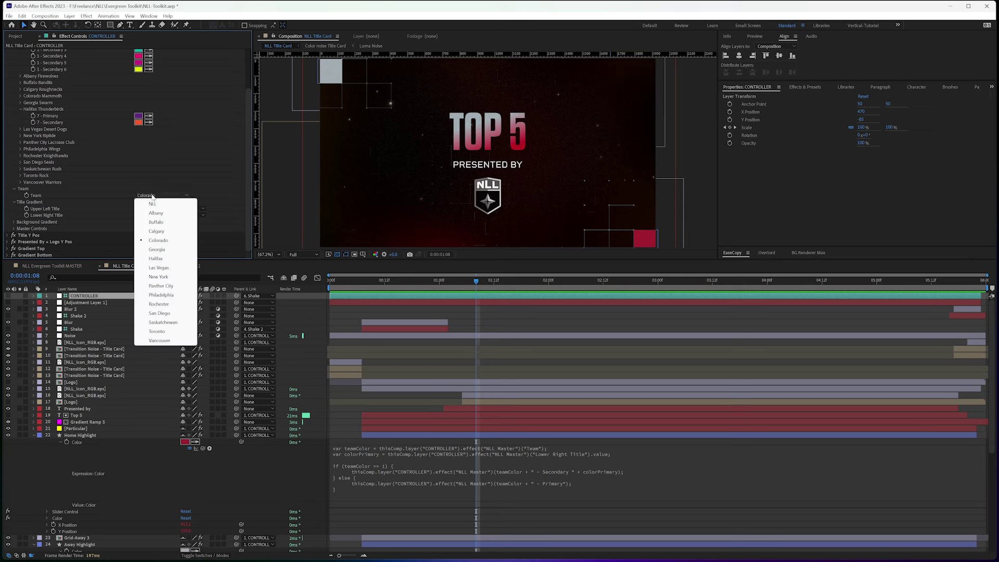
click(156, 212)
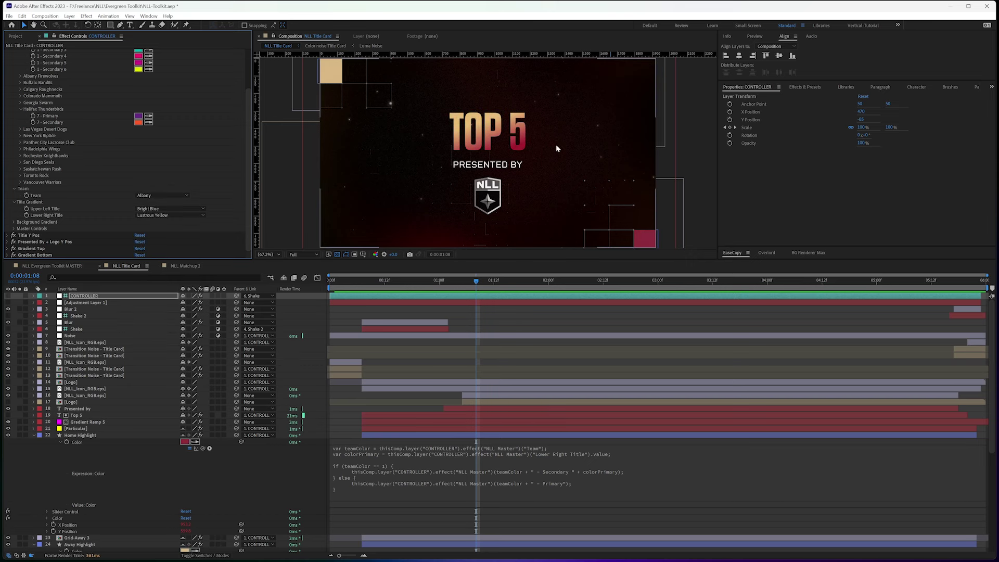
click(156, 196)
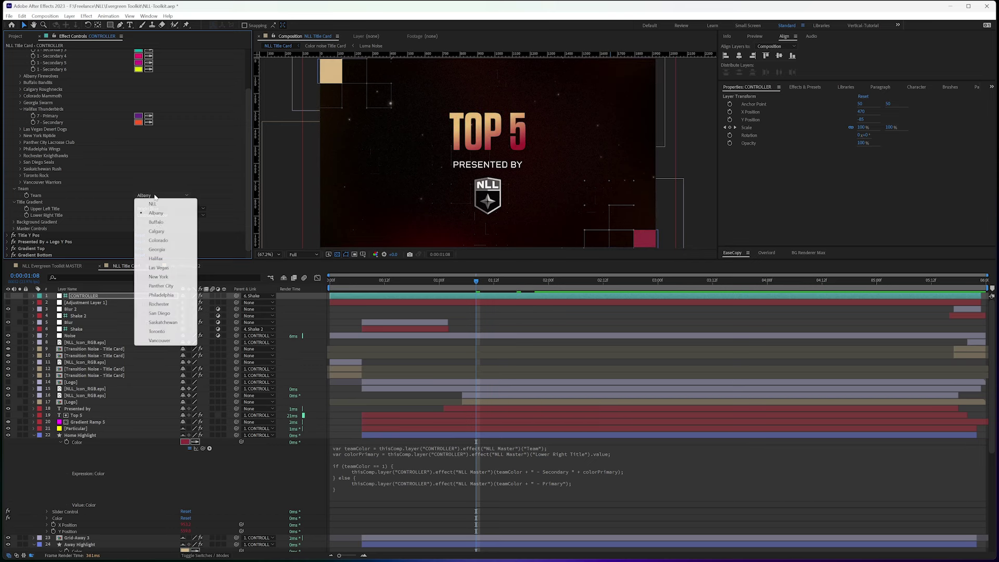
click(163, 259)
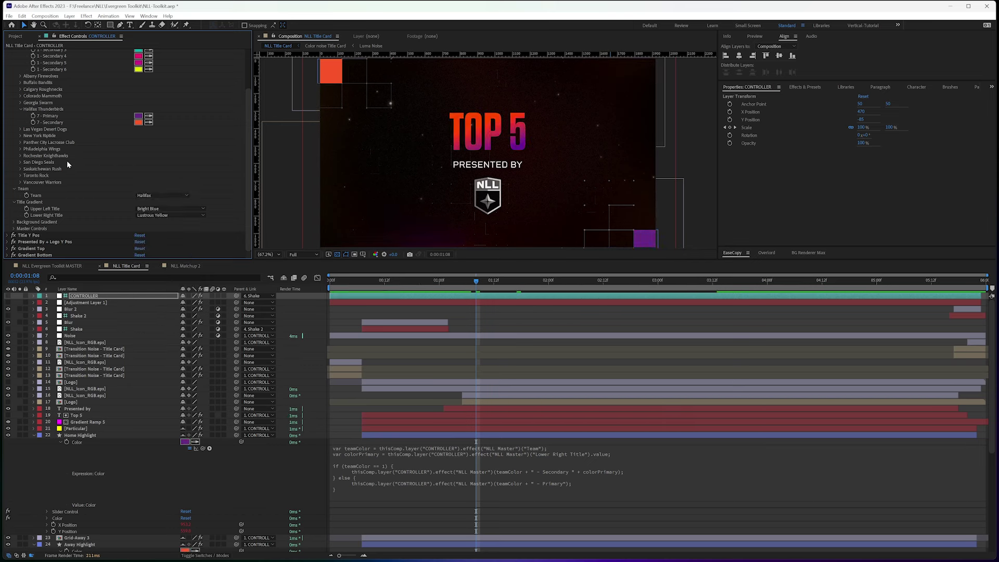
scroll(47, 147, up, 1)
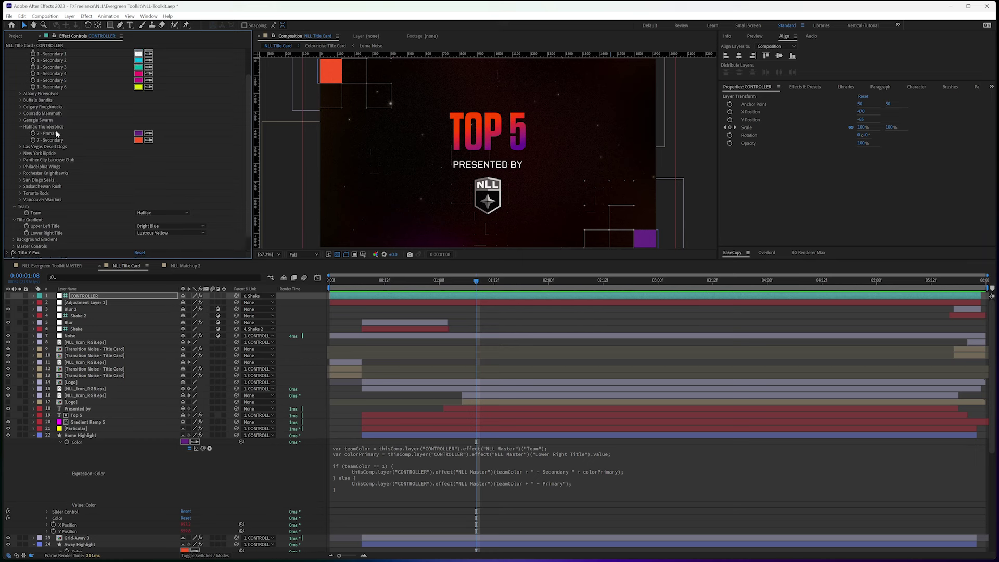
scroll(43, 135, up, 1)
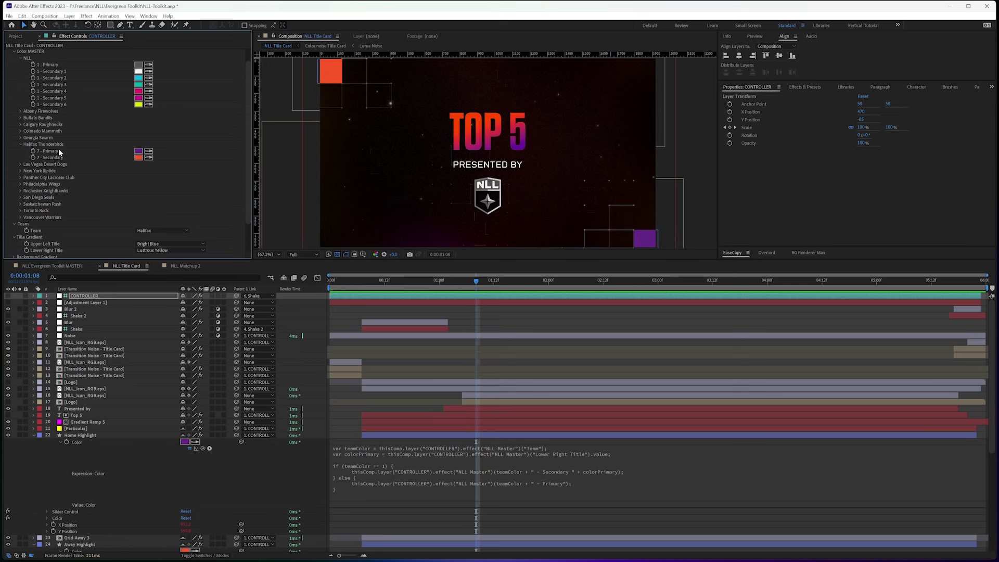
scroll(56, 154, down, 2)
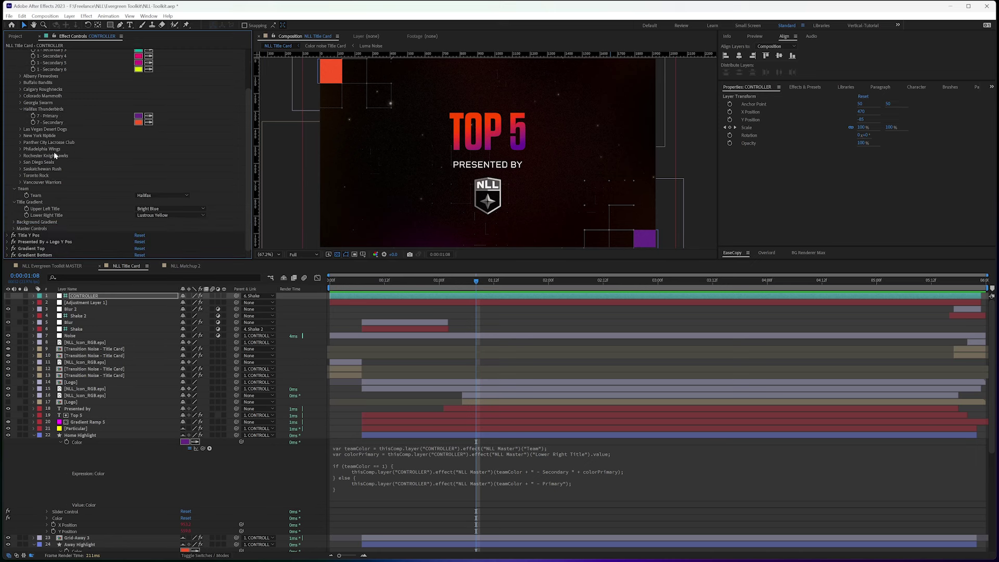
click(169, 194)
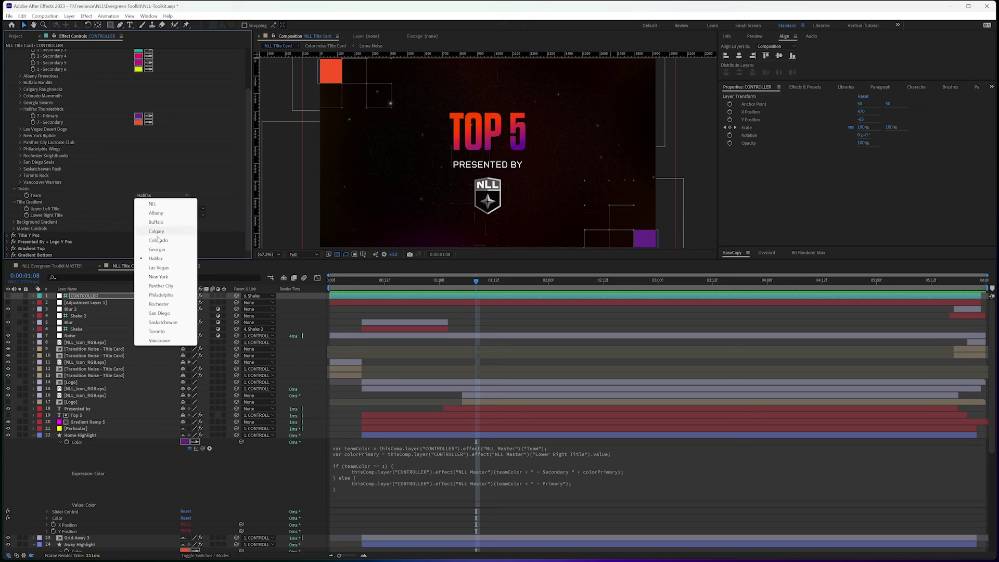
Switch the Team to Panther City and inspect the Panther City Lacrosse Club colour group
click(159, 286)
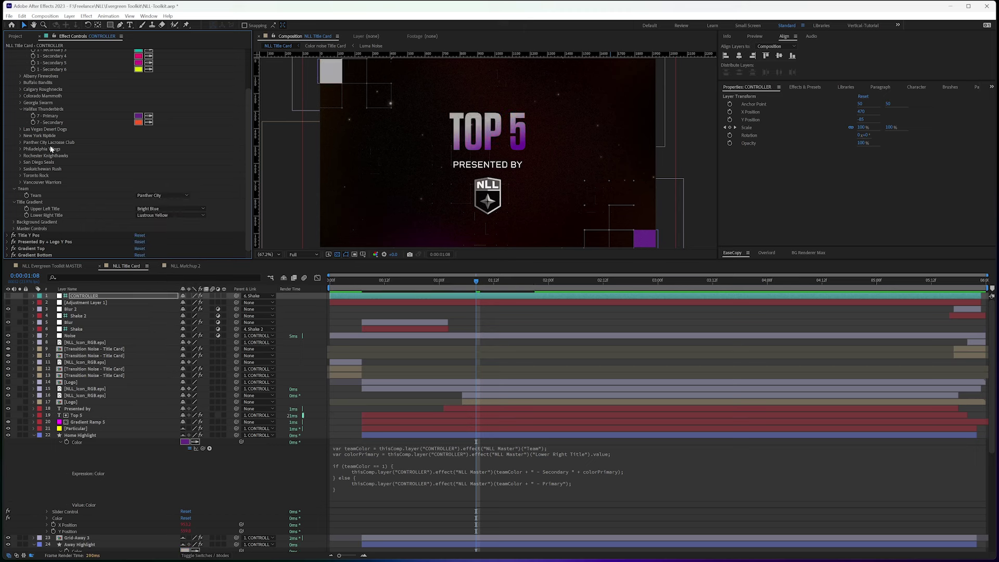
click(21, 143)
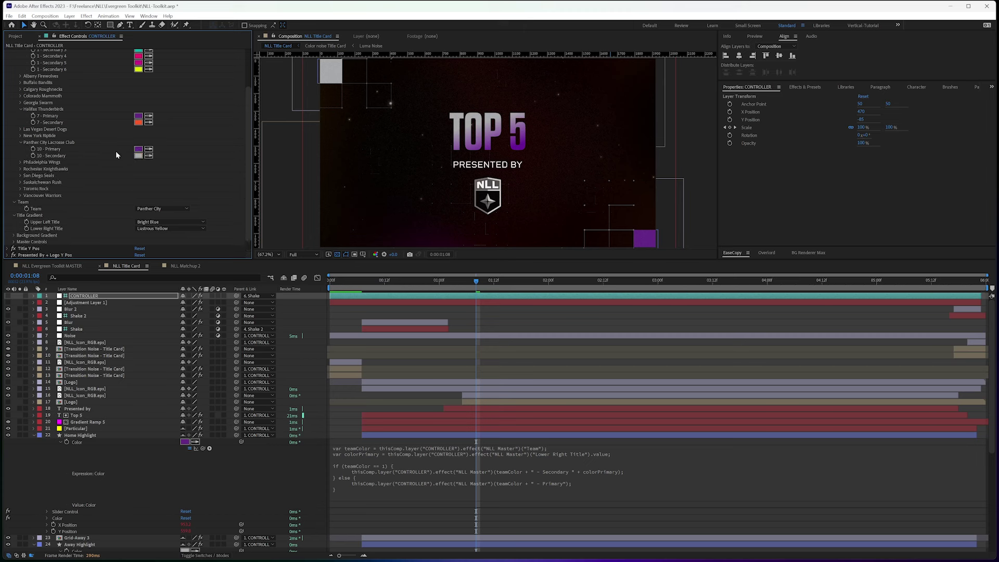
click(21, 142)
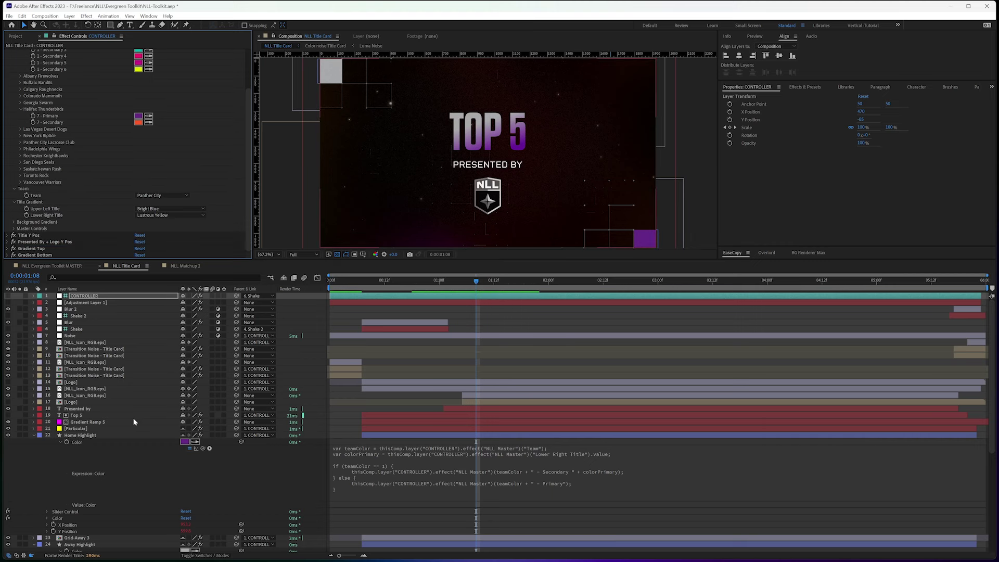
scroll(134, 417, down, 3)
Compare the Home and Away Highlight layers, then open the Home Highlight Color expression
click(97, 395)
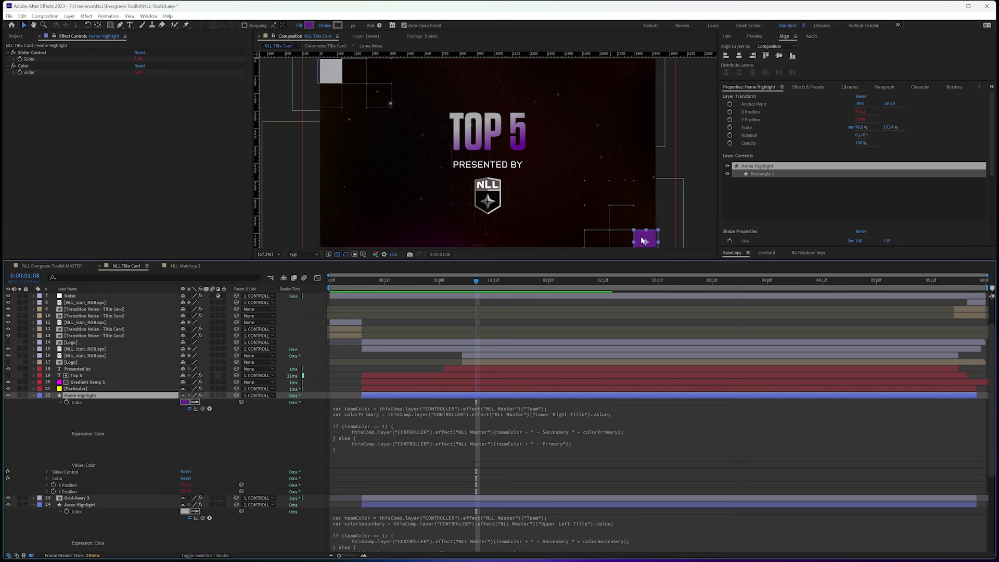
click(88, 506)
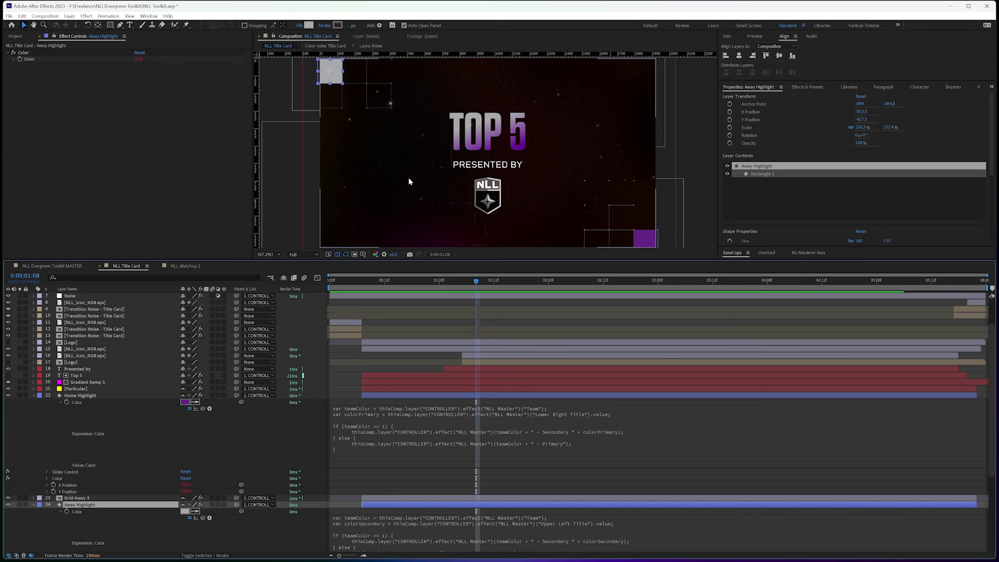
click(91, 396)
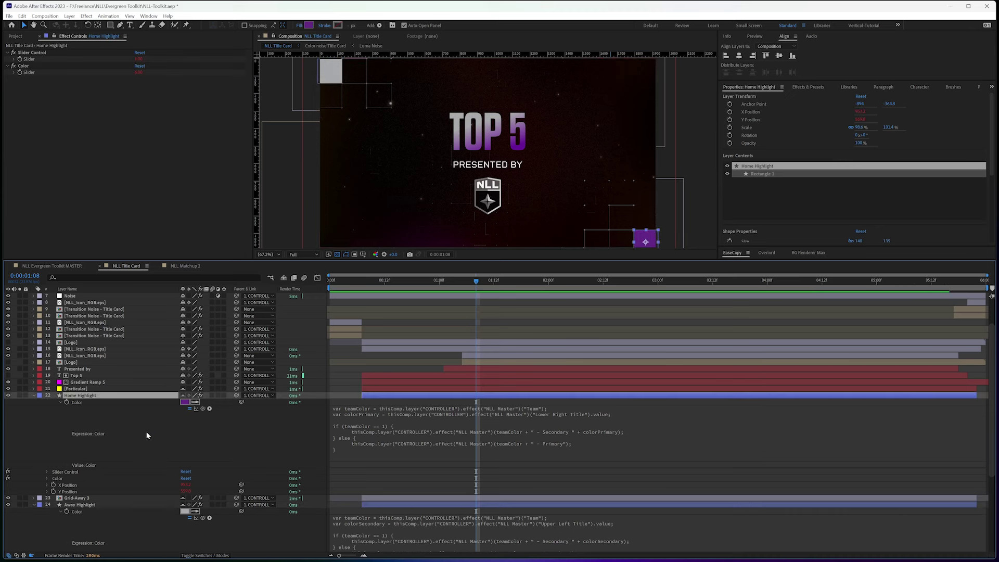
click(389, 417)
click(136, 406)
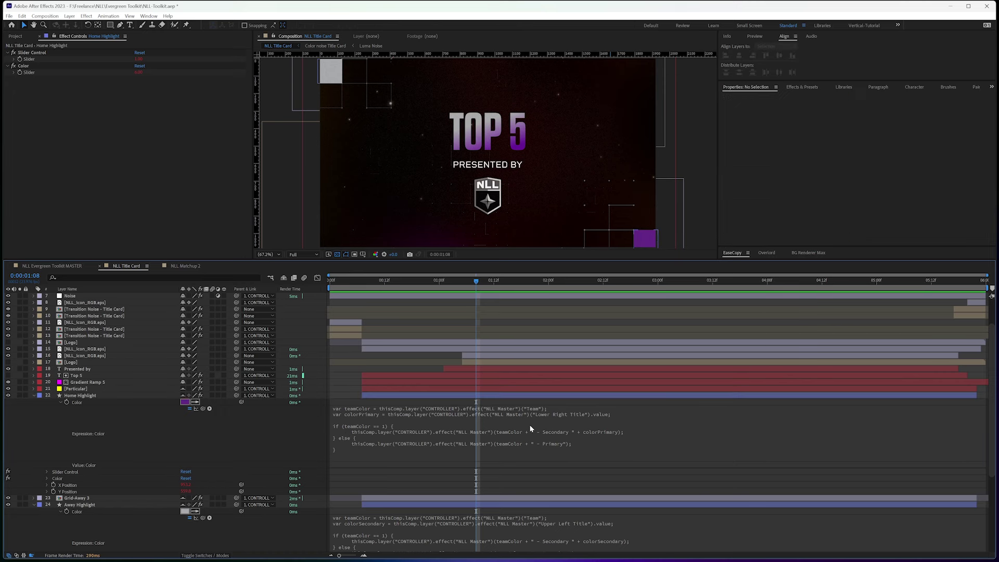
scroll(86, 323, up, 3)
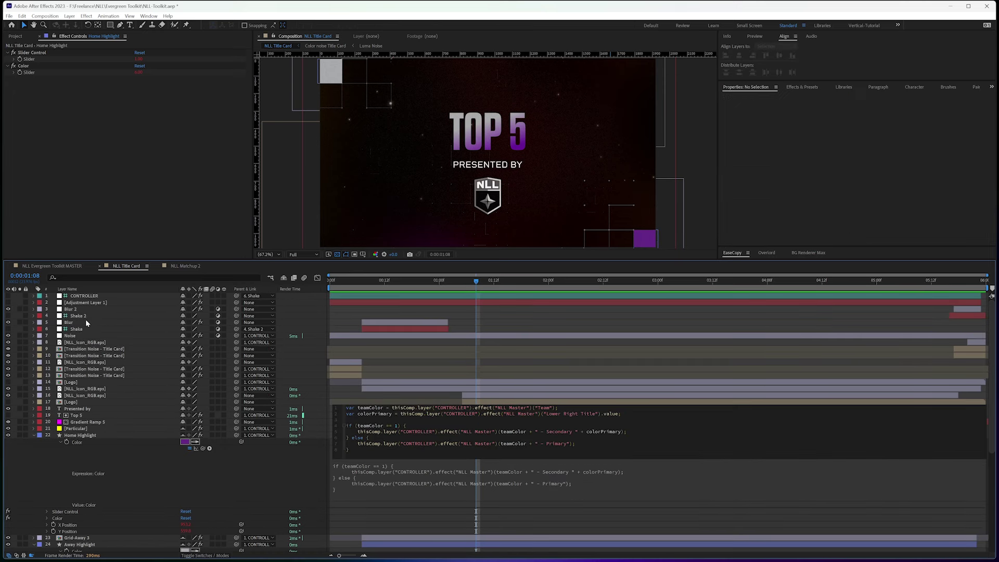
Show the CONTROLLER layer's effect settings in Effect Controls
click(84, 296)
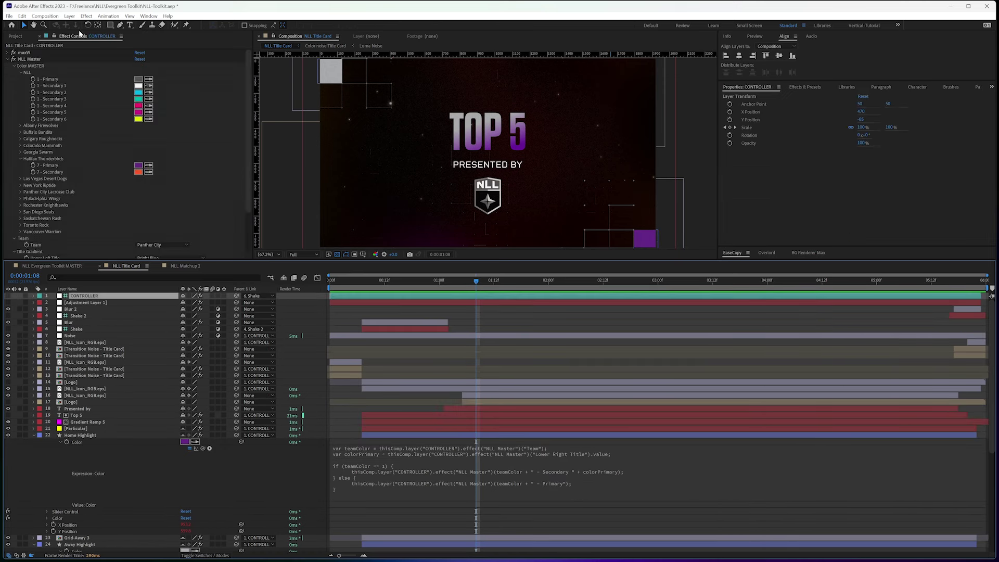
click(54, 35)
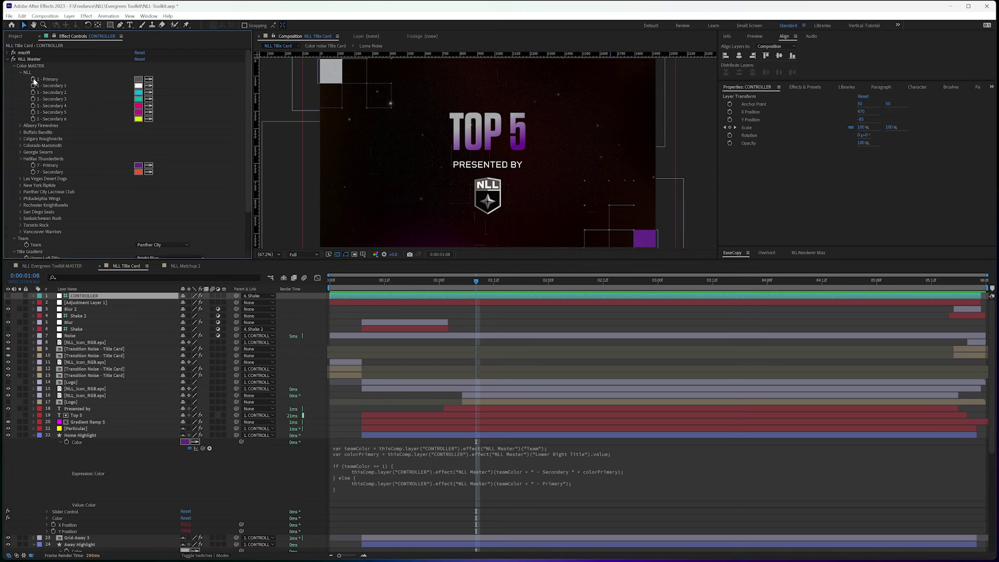
scroll(171, 220, down, 4)
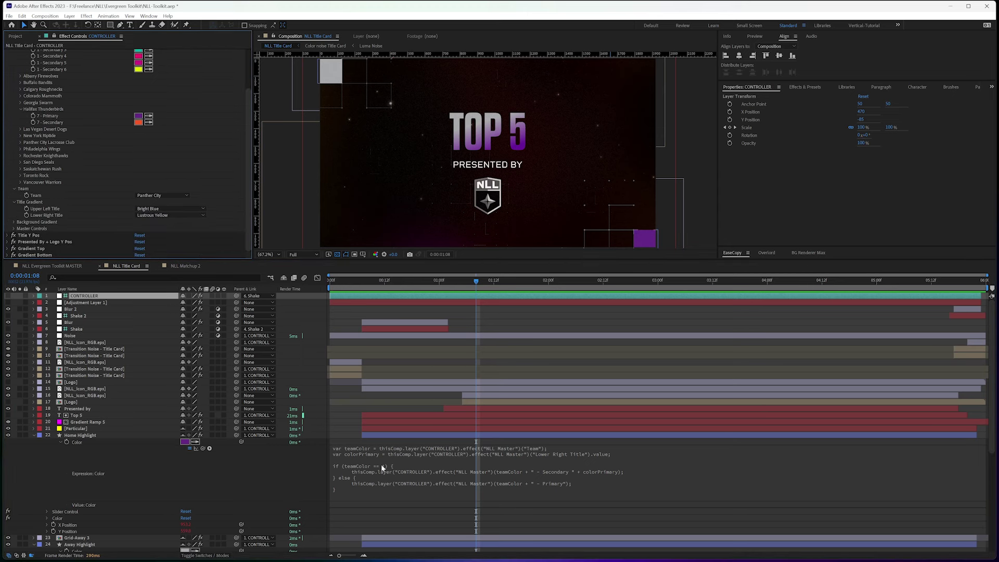
Select the Team lookup and colour lookup lines of the Home Highlight expression to review them
click(432, 454)
click(432, 448)
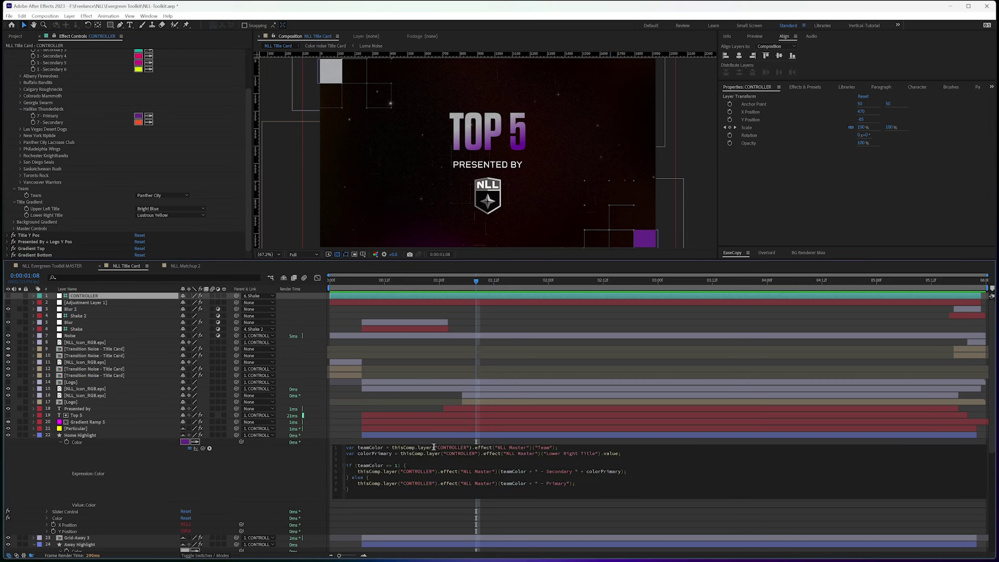
drag(392, 448, 557, 448)
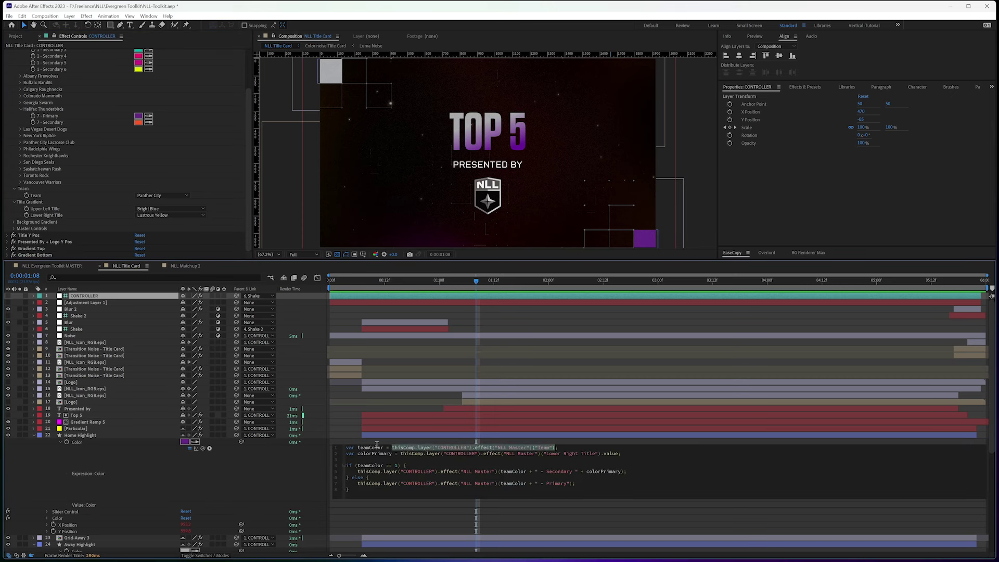
drag(400, 454, 617, 453)
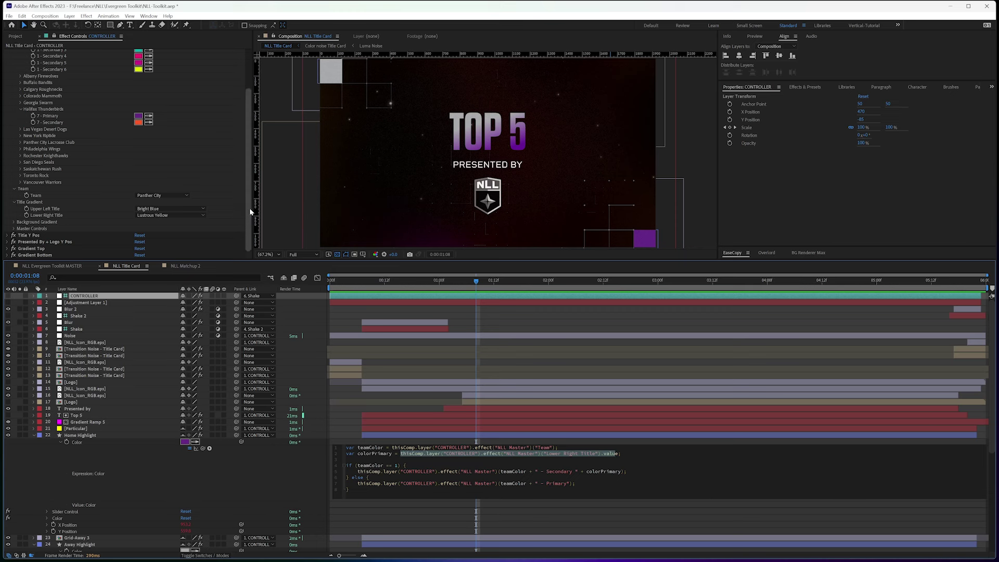
drag(249, 208, 242, 151)
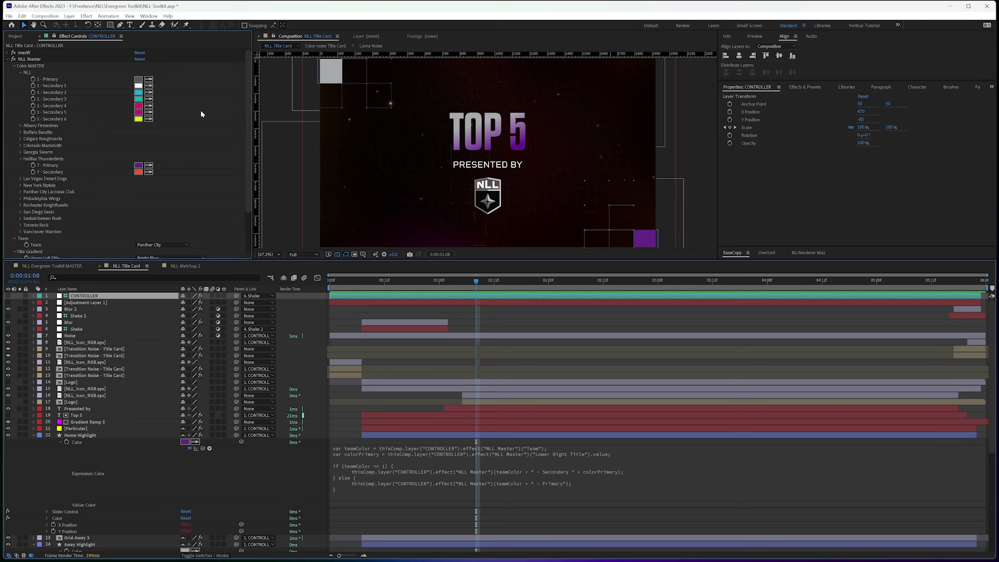
drag(248, 113, 245, 152)
Set the Team to NLL, try Albany, then return it to NLL
click(160, 196)
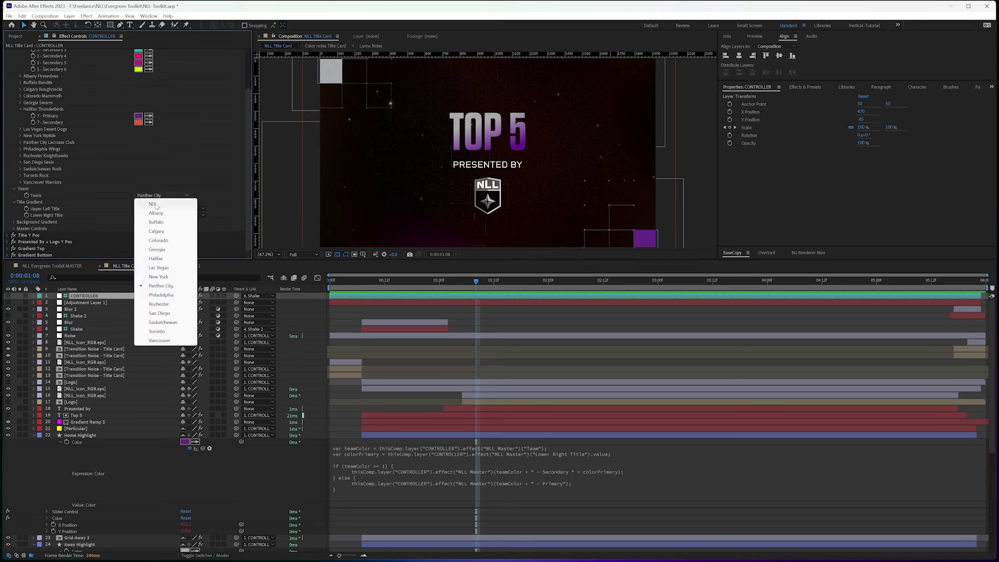
click(154, 203)
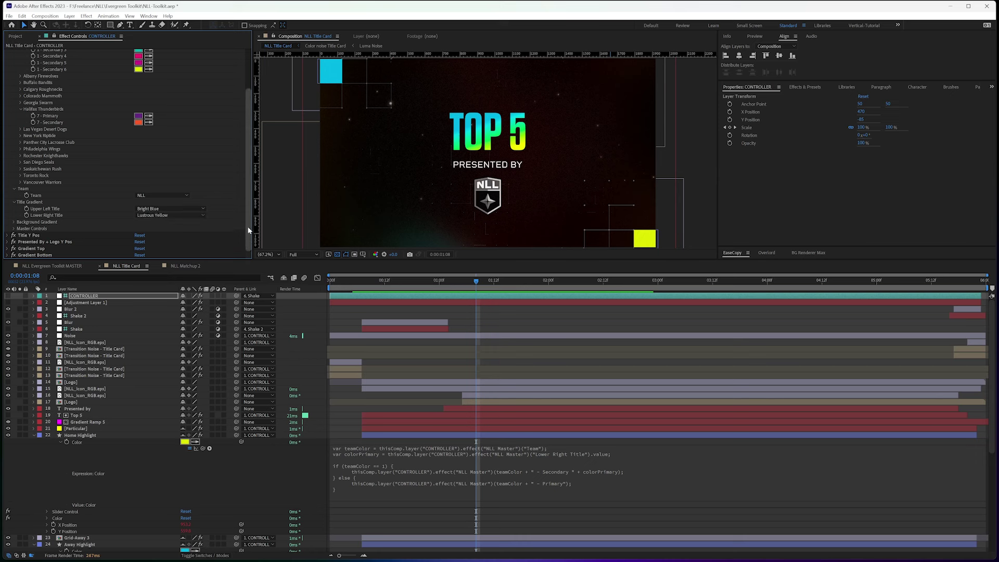
drag(248, 230, 248, 168)
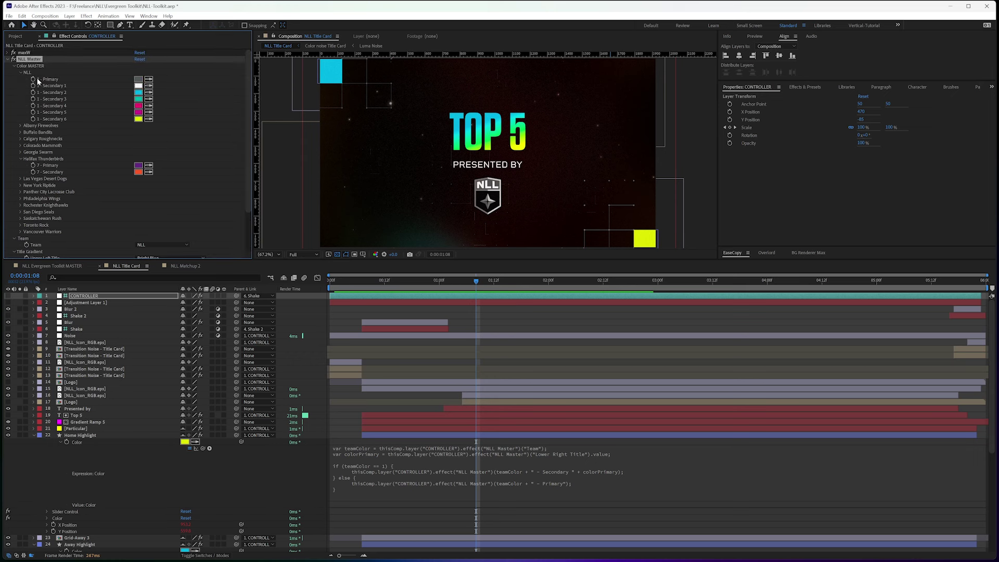
scroll(140, 177, down, 3)
click(145, 209)
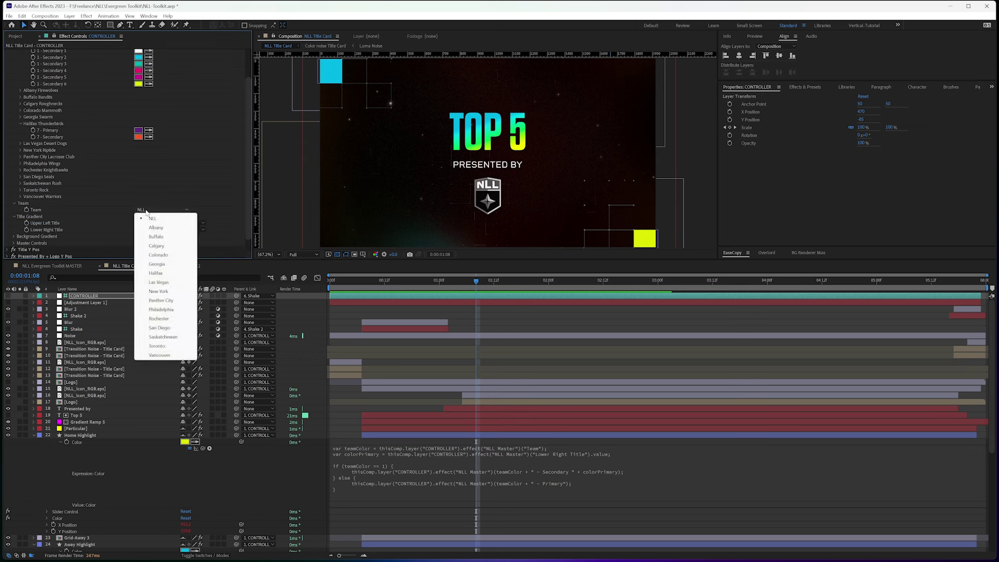
click(153, 228)
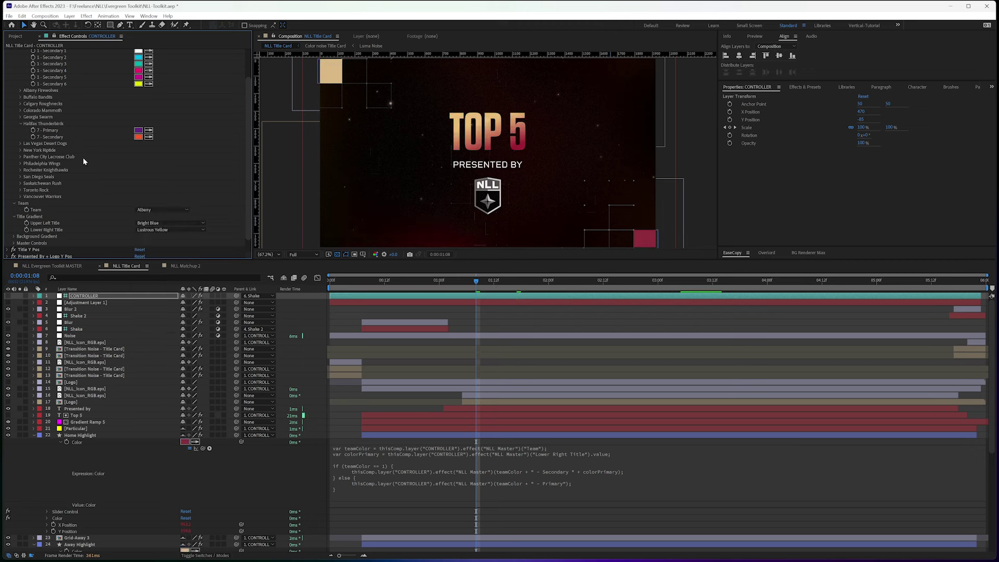
scroll(93, 142, up, 2)
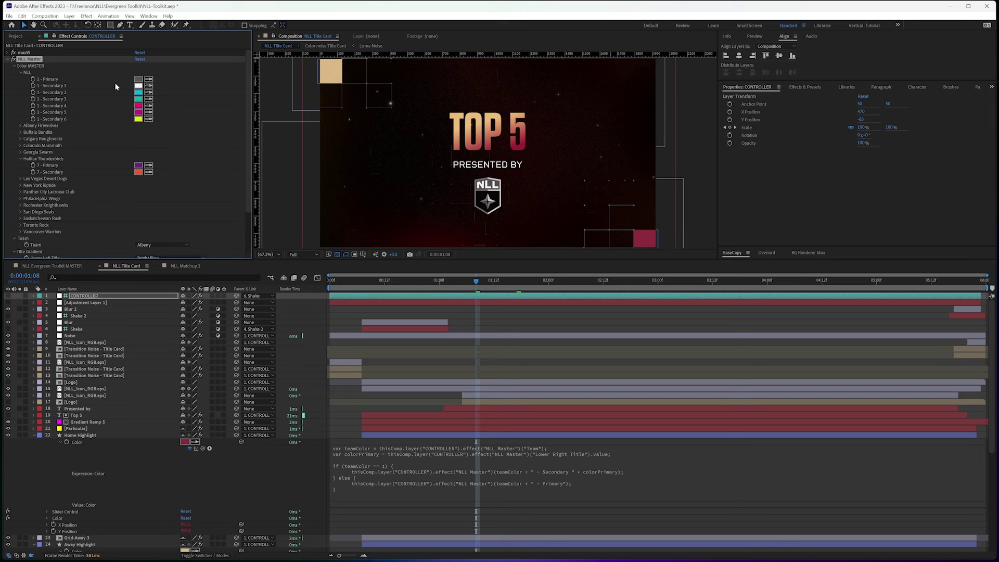
click(154, 245)
click(156, 251)
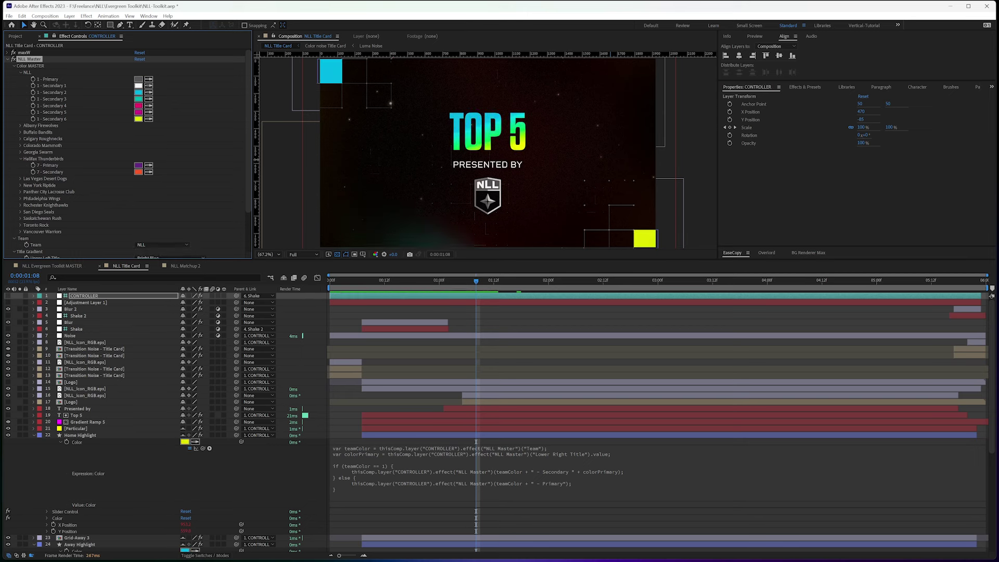
drag(248, 139, 249, 199)
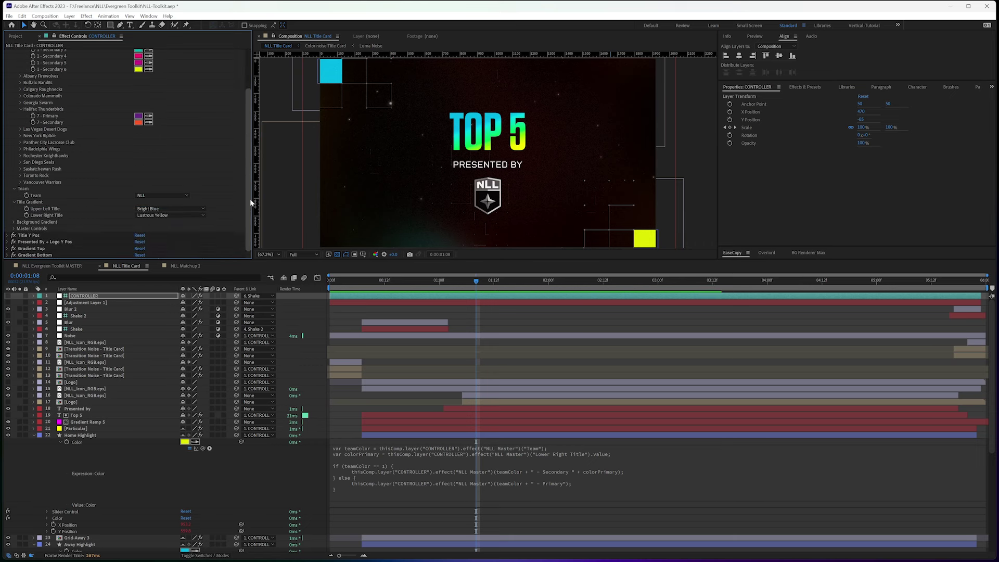
click(400, 469)
click(366, 465)
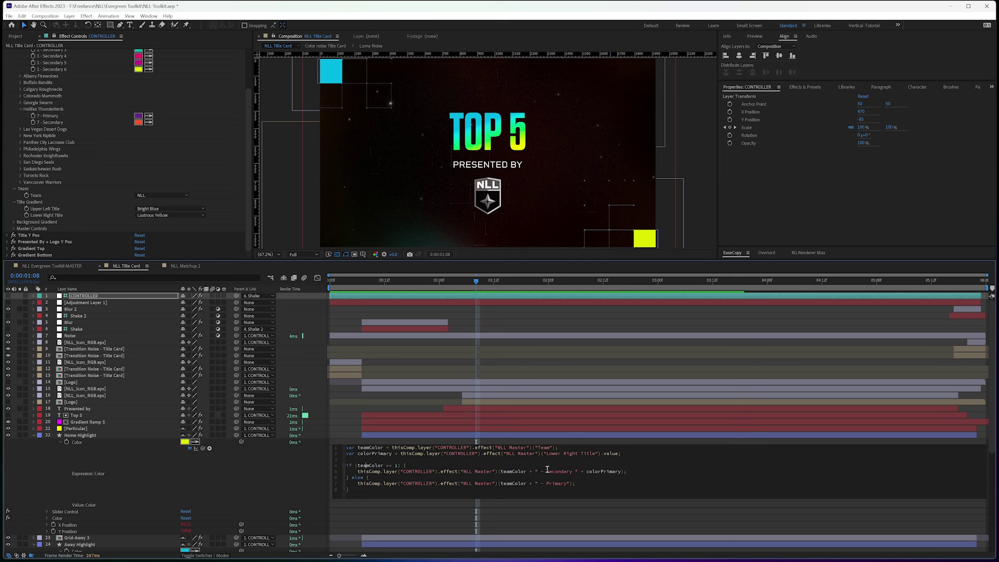
drag(461, 471, 498, 471)
click(504, 471)
drag(388, 465, 398, 466)
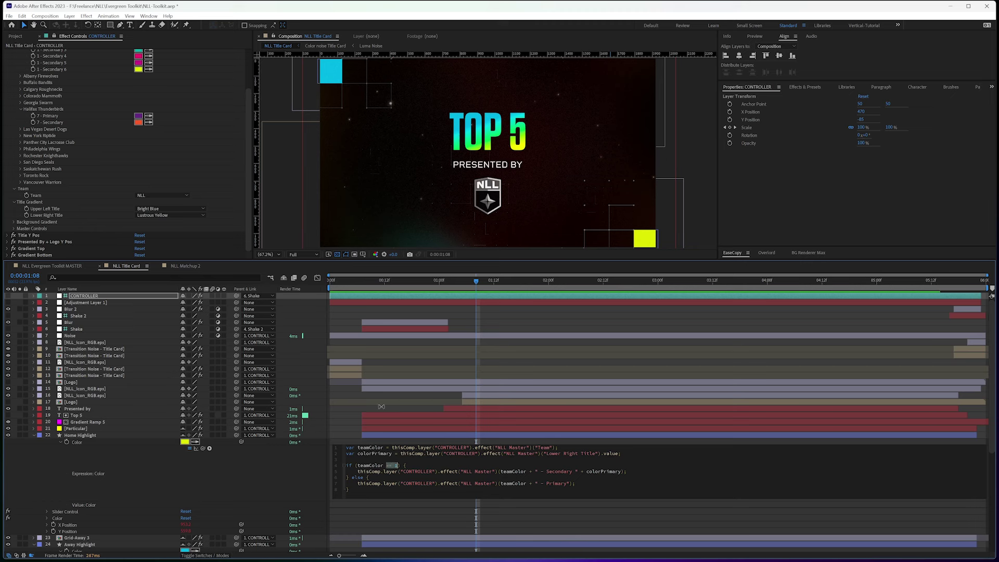
drag(480, 470, 520, 471)
click(512, 471)
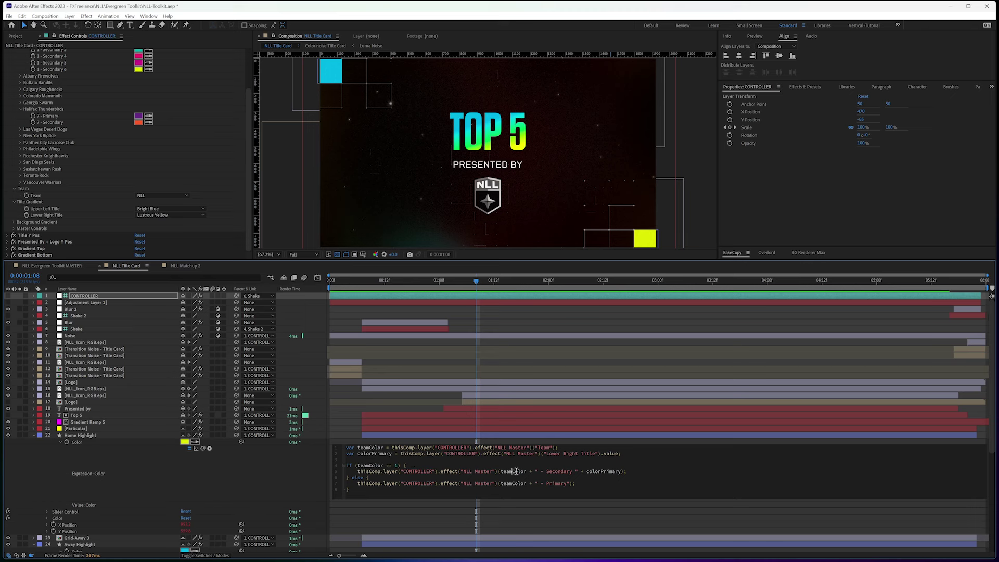
click(554, 471)
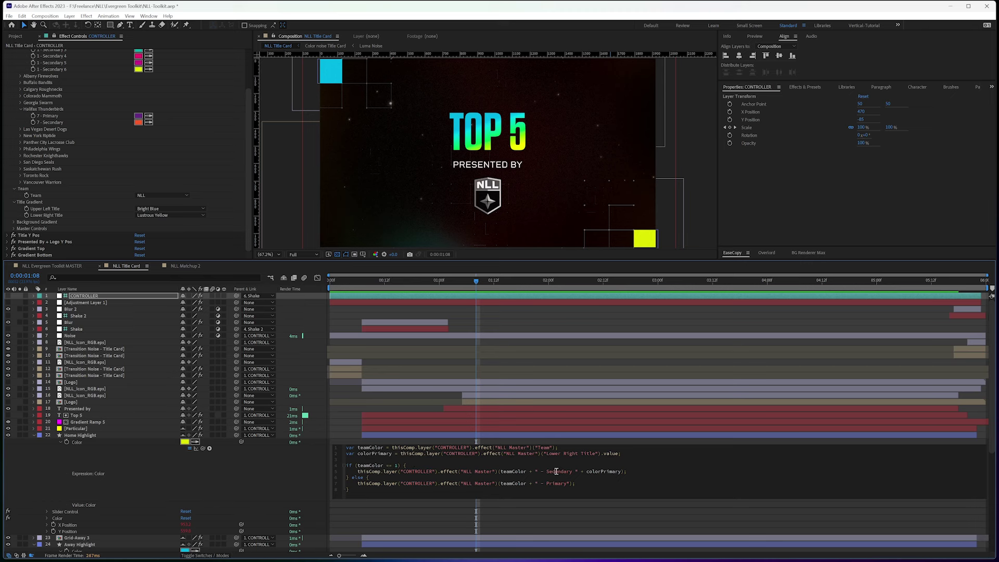
click(179, 124)
scroll(68, 121, up, 3)
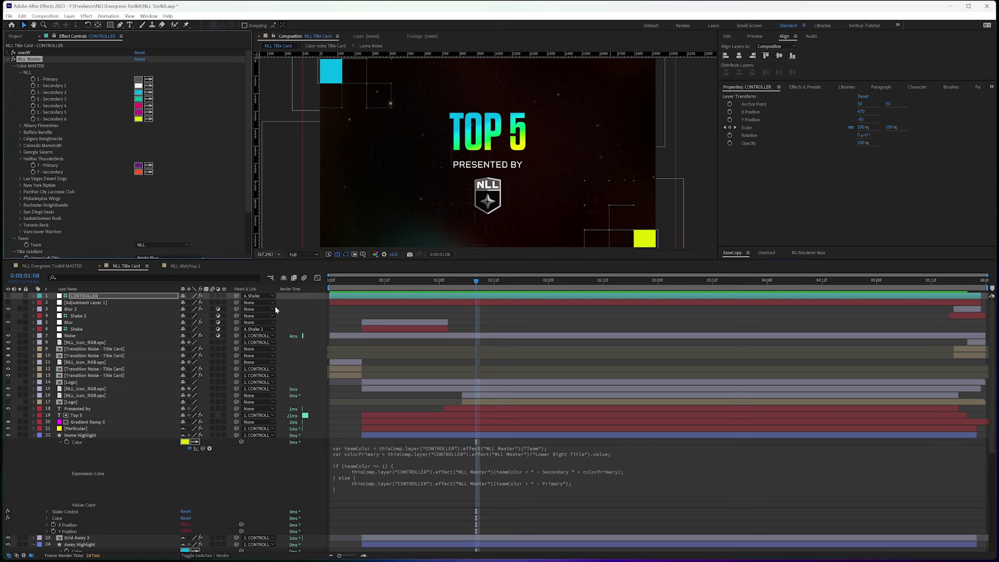
click(542, 472)
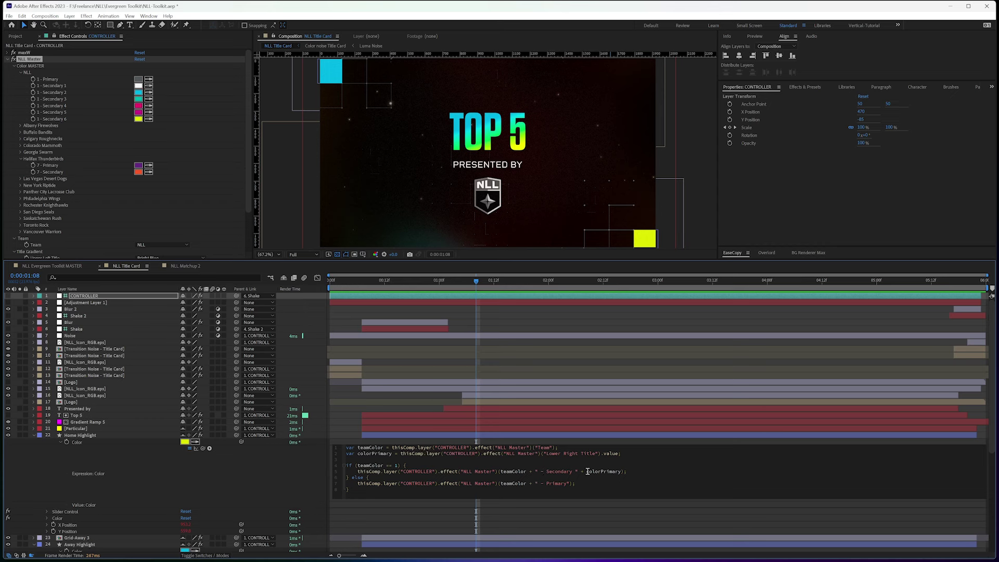
drag(586, 471, 622, 471)
click(425, 453)
drag(251, 185, 251, 223)
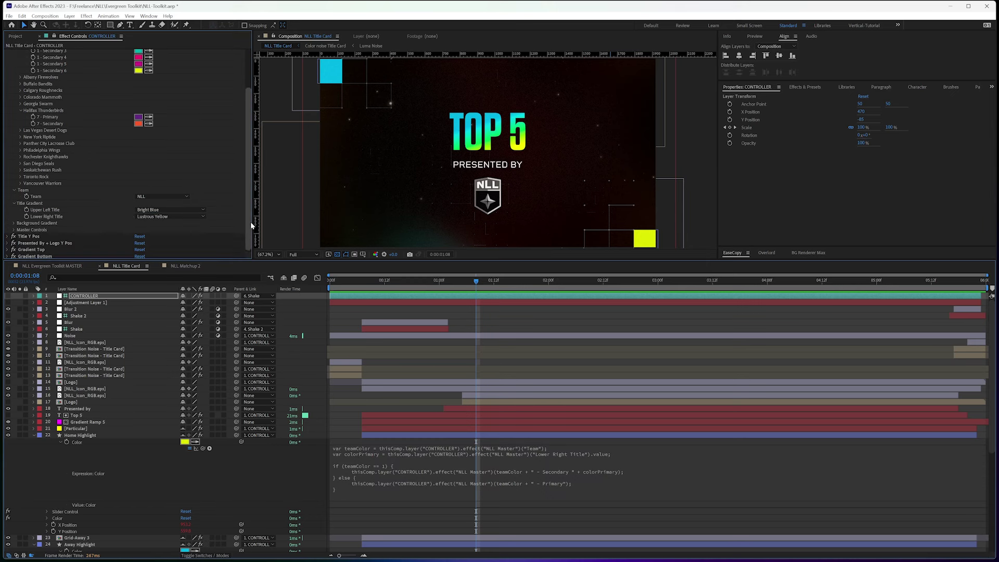
click(489, 468)
click(441, 453)
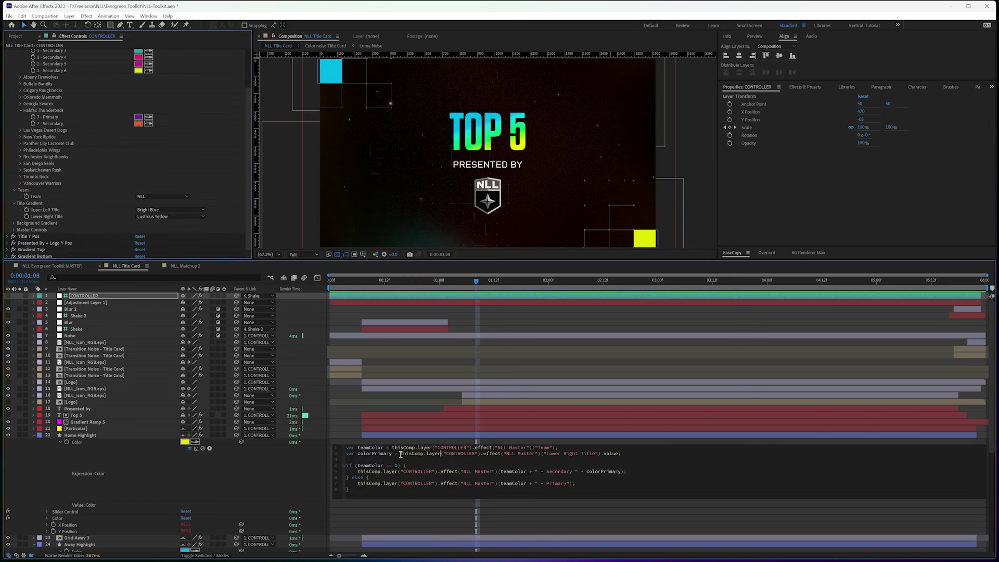
drag(400, 453, 579, 459)
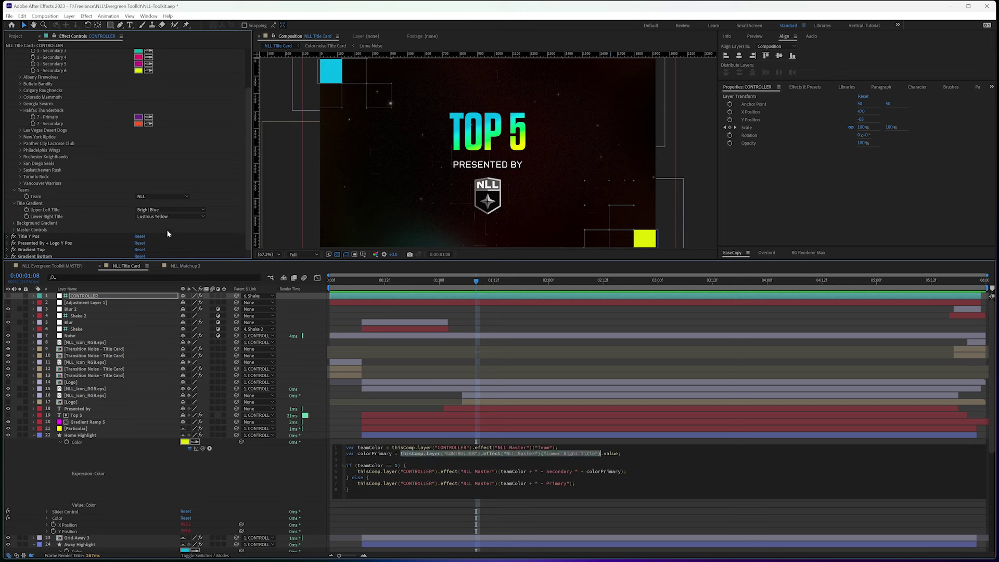
Review the Lower Right Title choices, keeping Lustrous Yellow, and the expression's secondary-colour branch
click(169, 216)
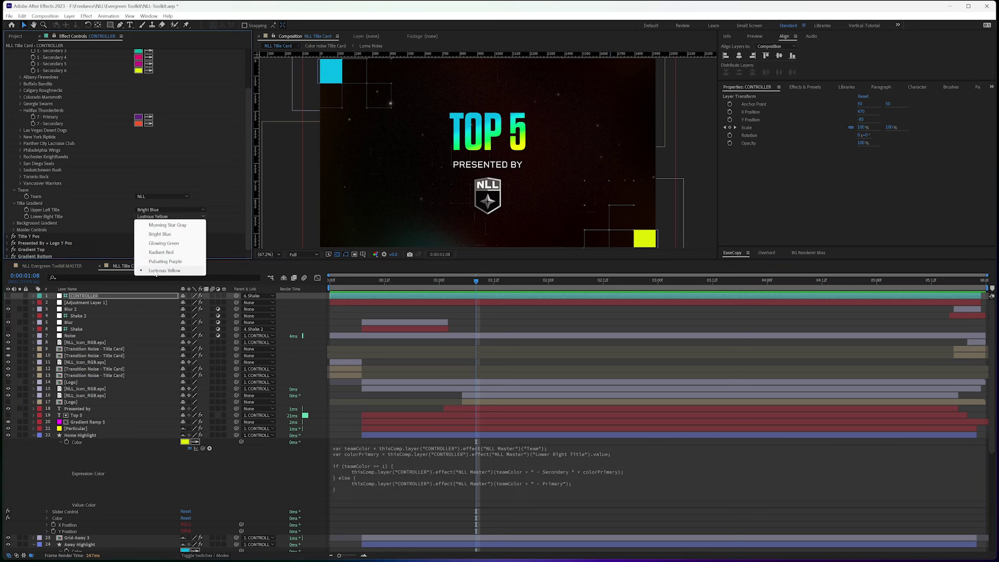
click(245, 463)
click(245, 463)
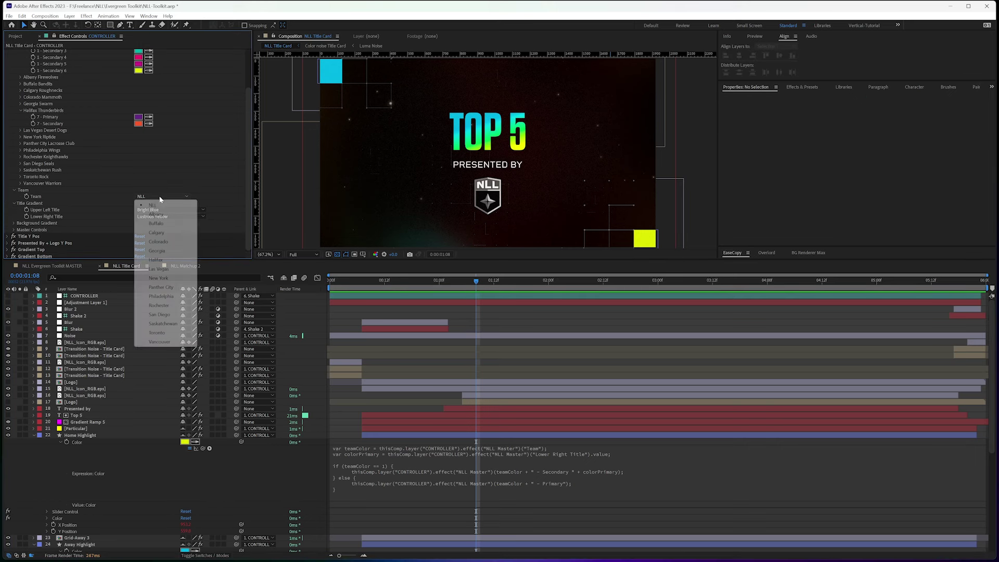
click(156, 204)
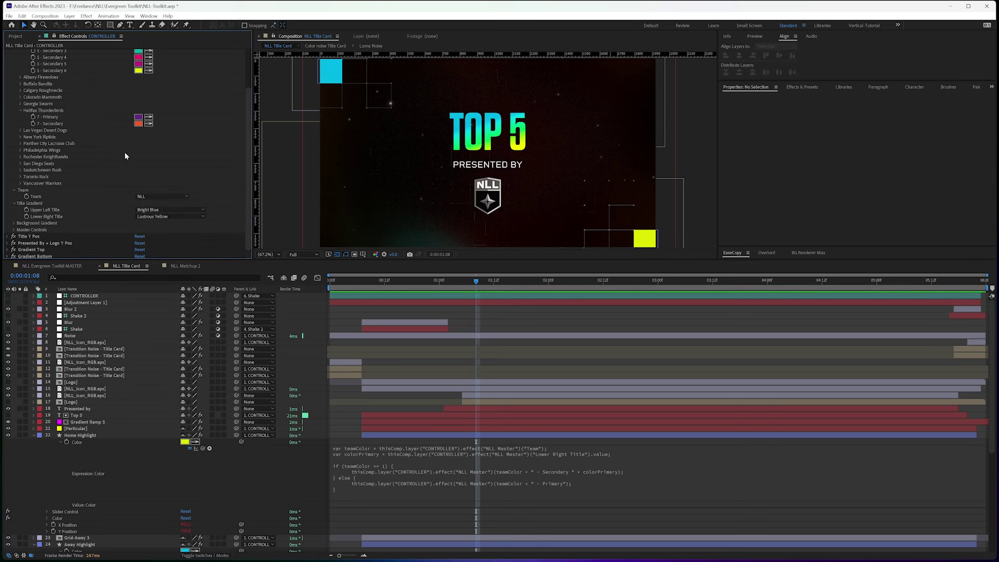
click(549, 483)
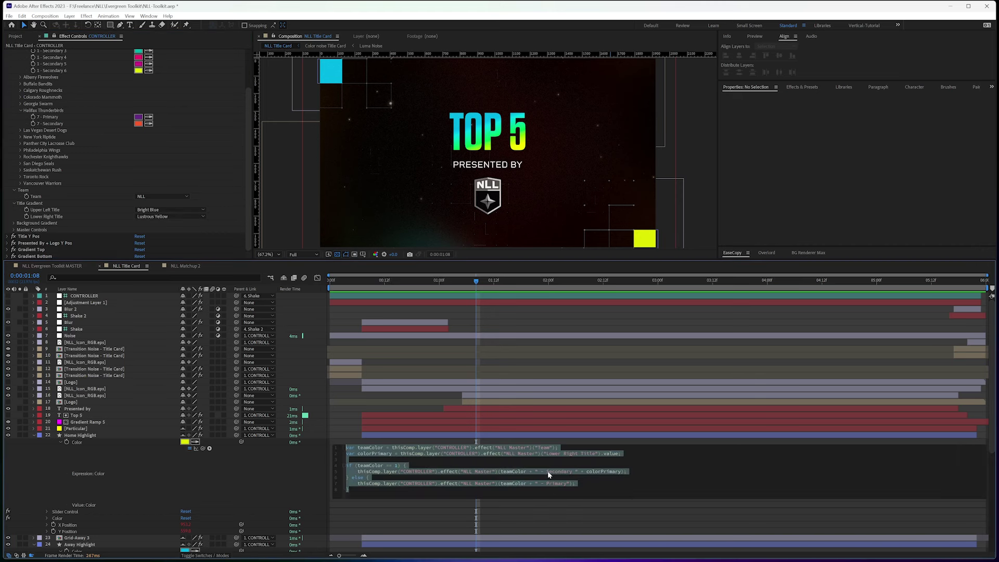
drag(541, 471, 568, 475)
click(576, 471)
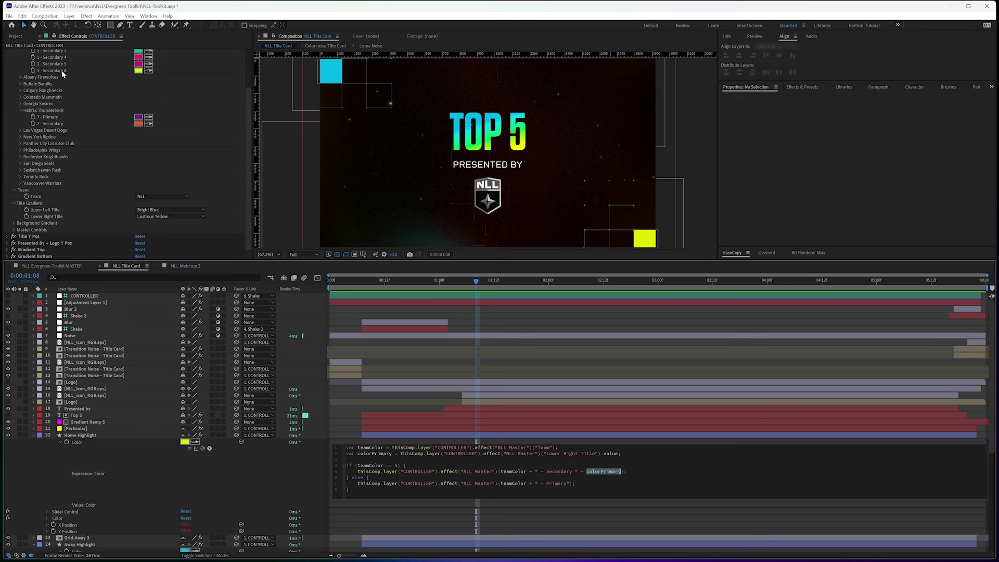
Set Upper Left Title to Glowing Green and Lower Right Title to Morning Star Gray
click(156, 210)
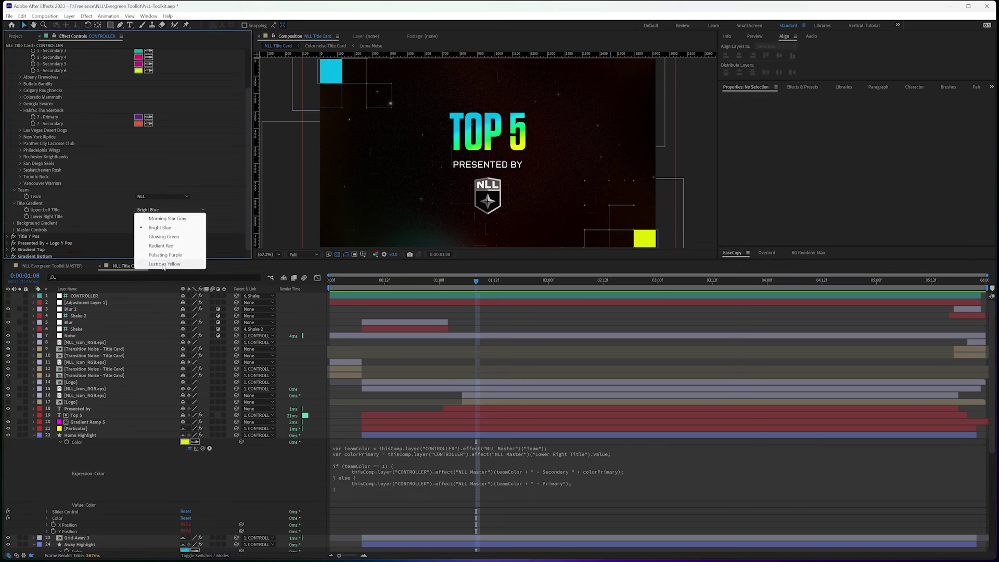
click(163, 236)
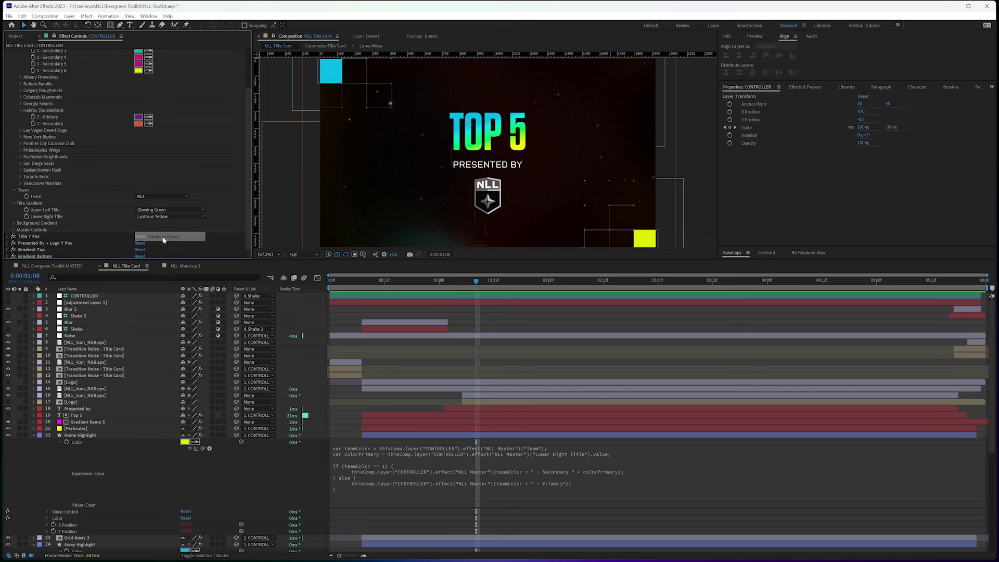
click(169, 216)
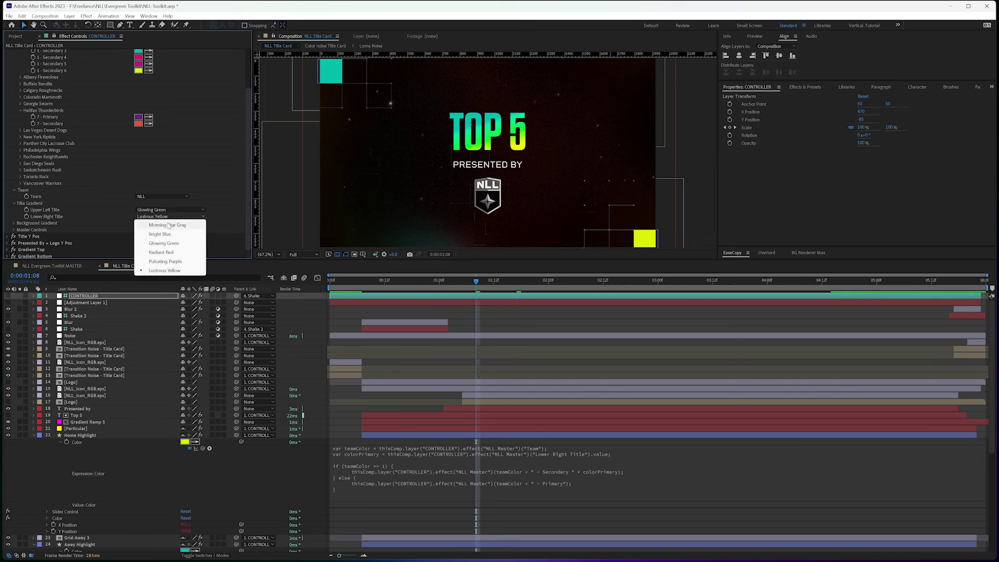
click(167, 224)
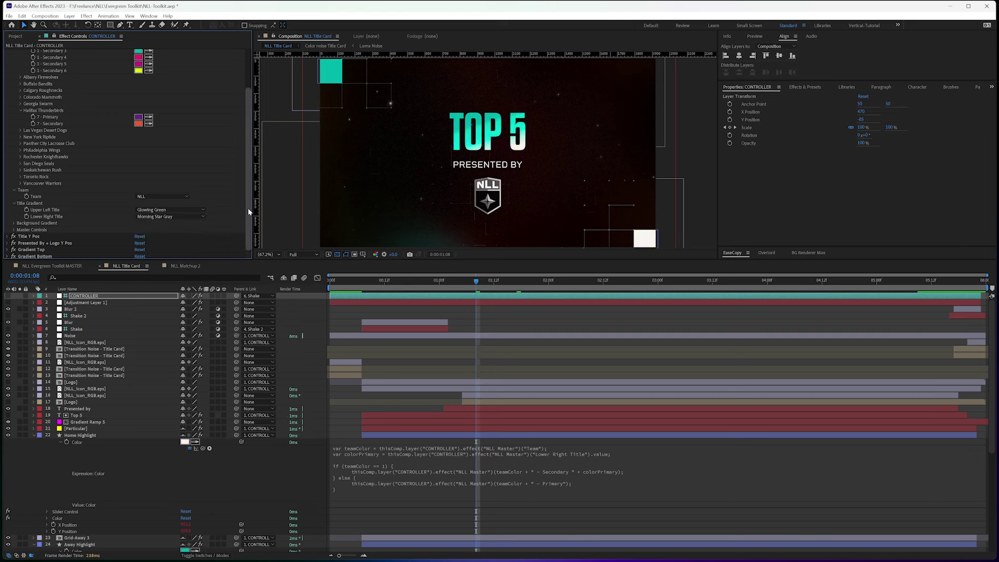
scroll(248, 207, up, 3)
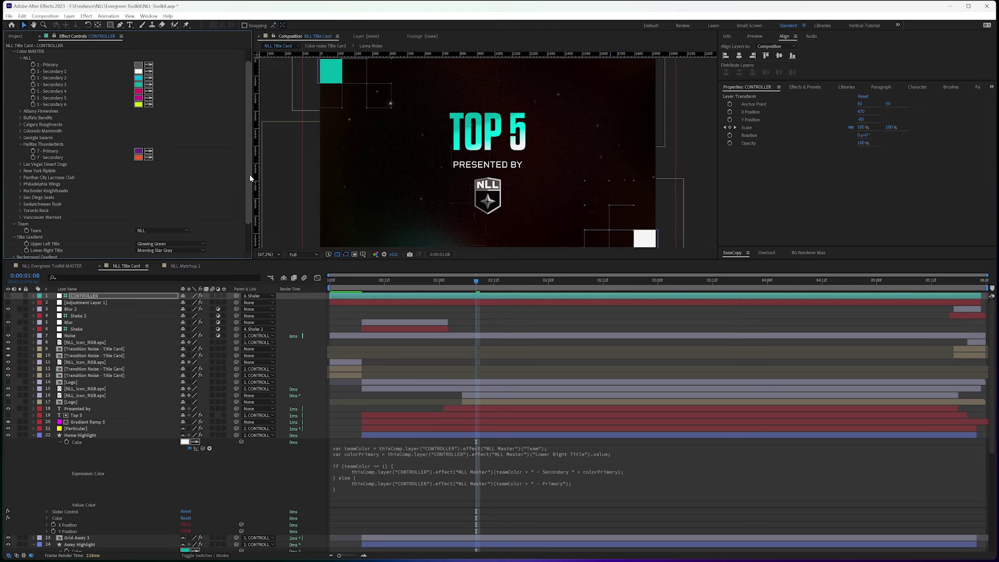
scroll(249, 173, down, 2)
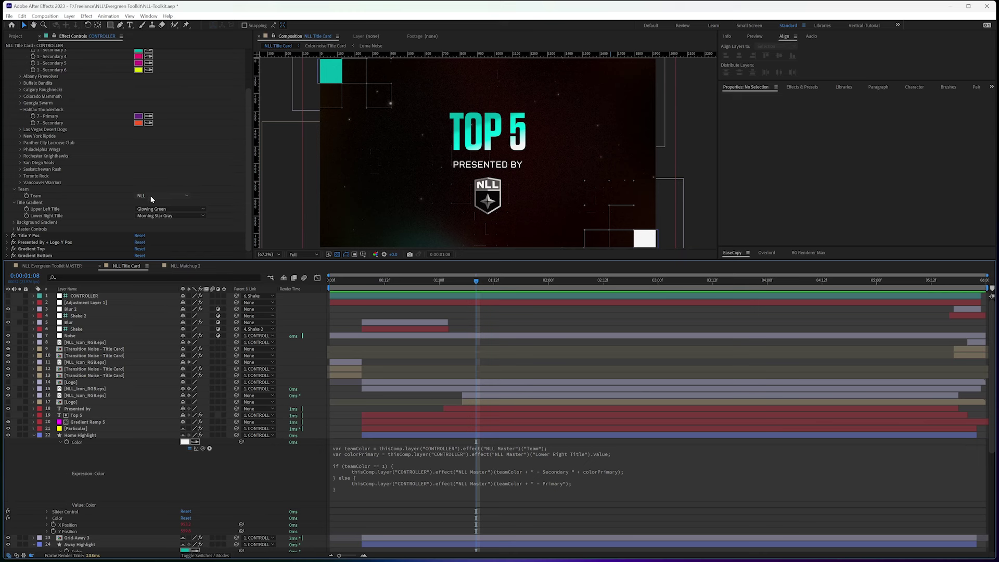
click(151, 197)
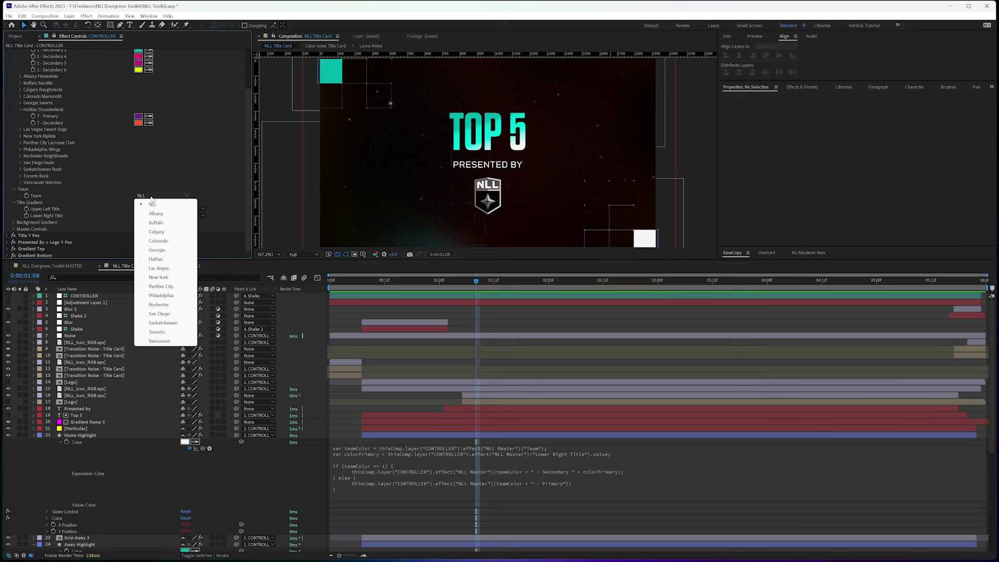
Switch the title card's team to Colorado
click(158, 241)
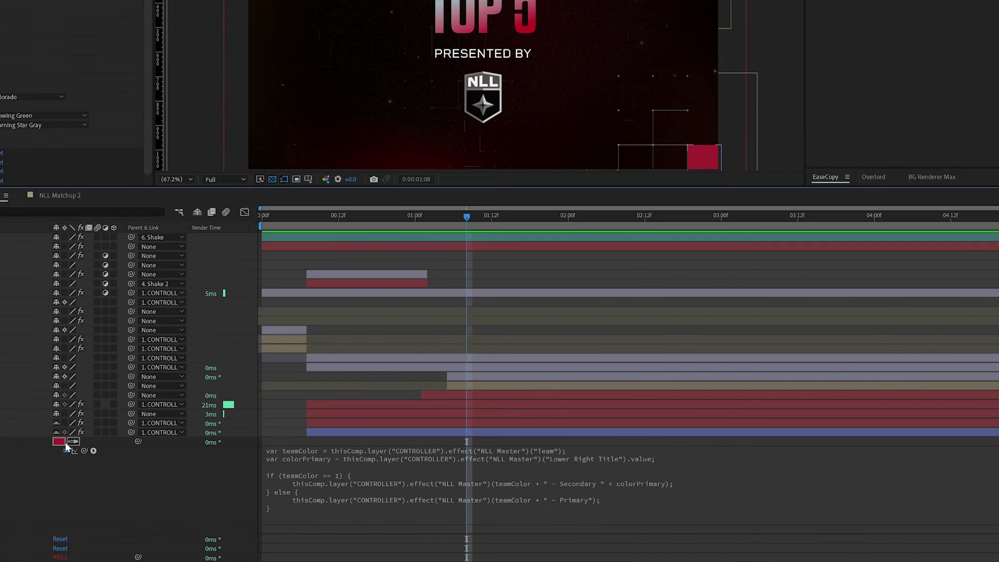
scroll(138, 493, down, 5)
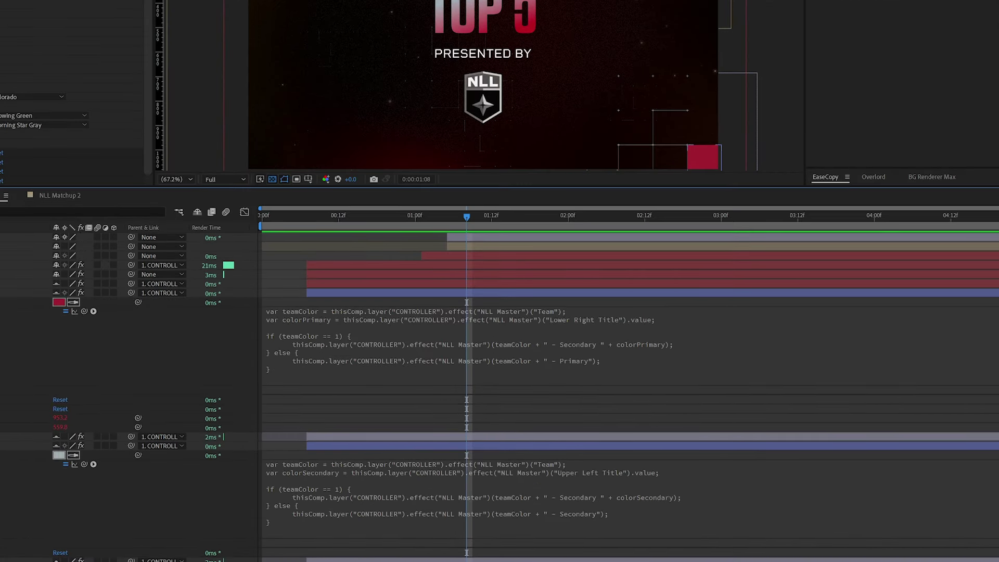
scroll(253, 499, down, 2)
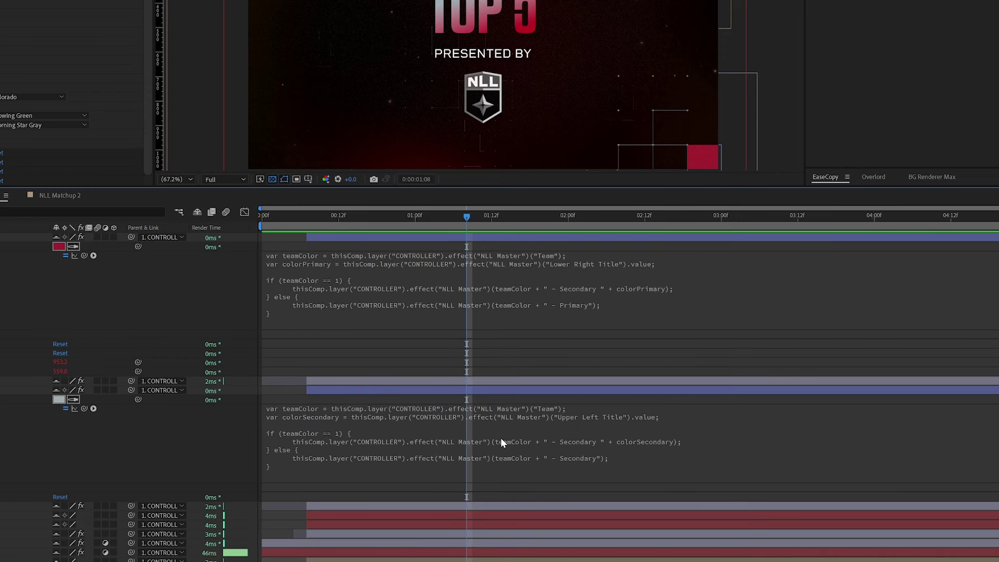
Inspect the upper title colour expression and its ' - Primary' suffix on line 7
click(496, 305)
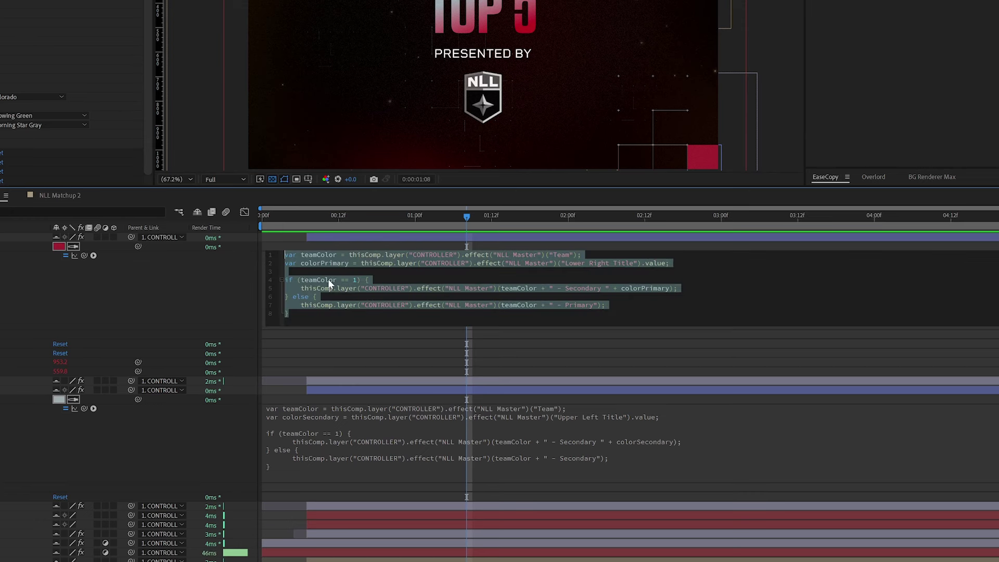
click(205, 288)
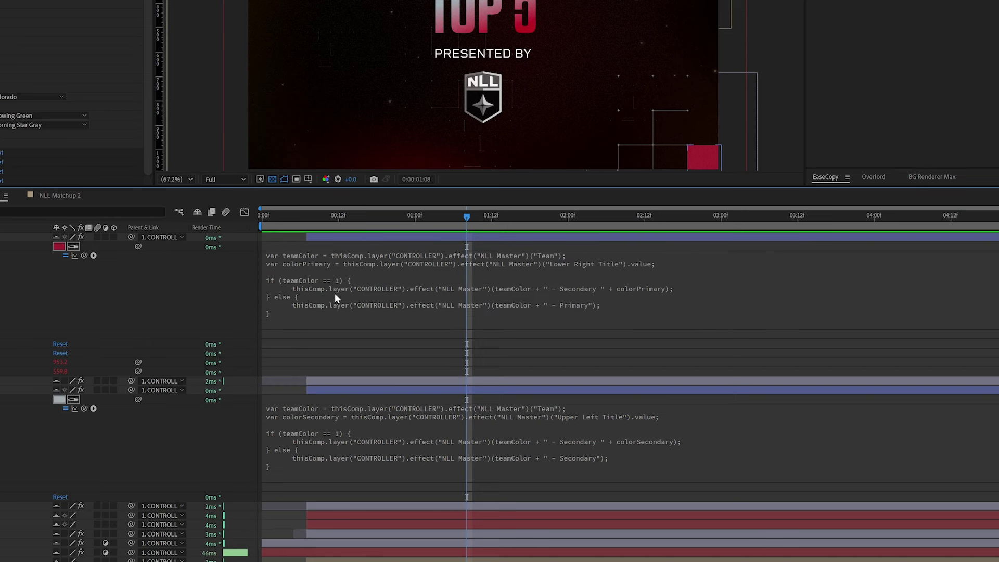
click(554, 413)
click(552, 298)
click(577, 304)
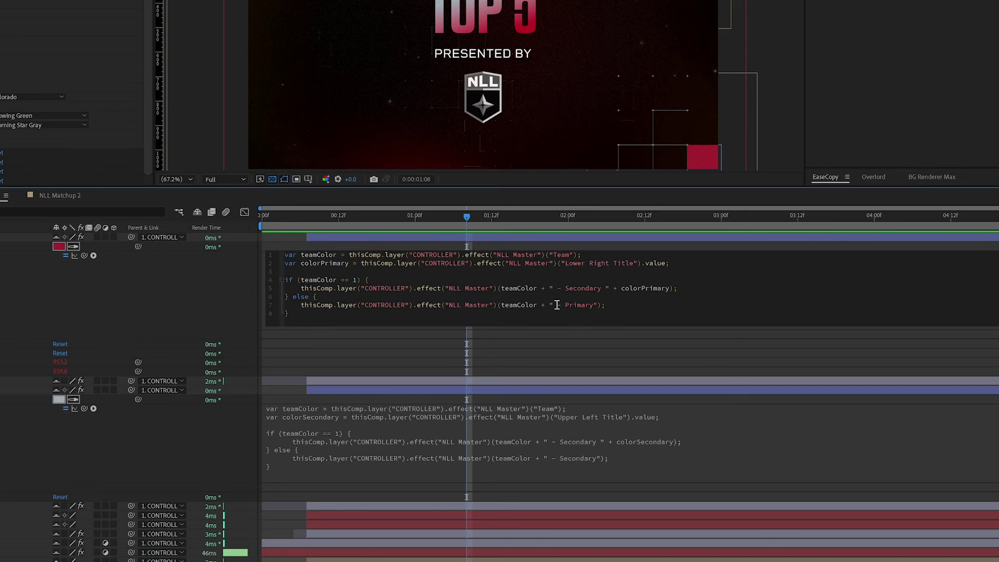
drag(557, 305, 594, 305)
Inspect the lower title colour expression's Secondary suffix, leaving it unchanged
click(554, 473)
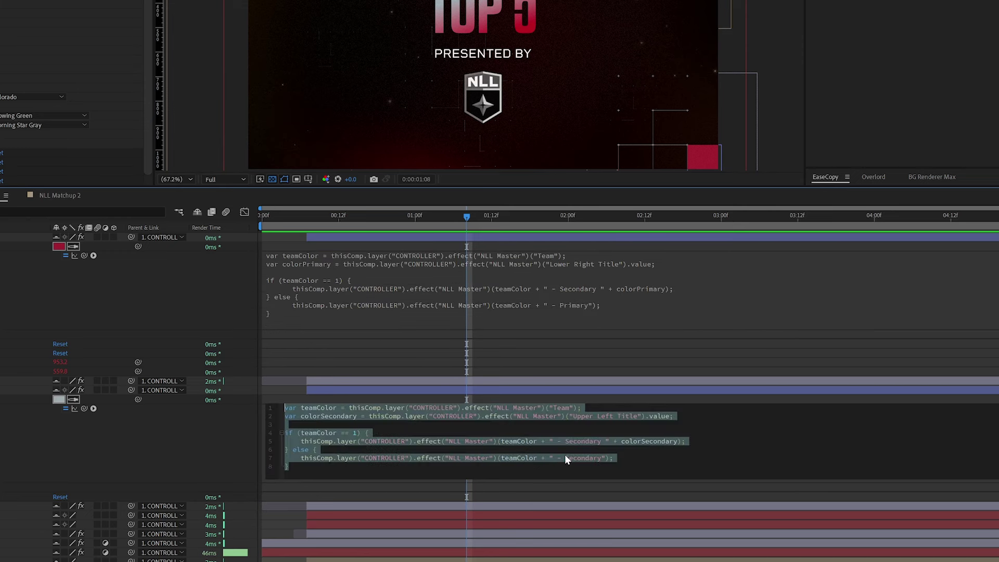
click(567, 459)
drag(557, 458, 601, 461)
click(122, 460)
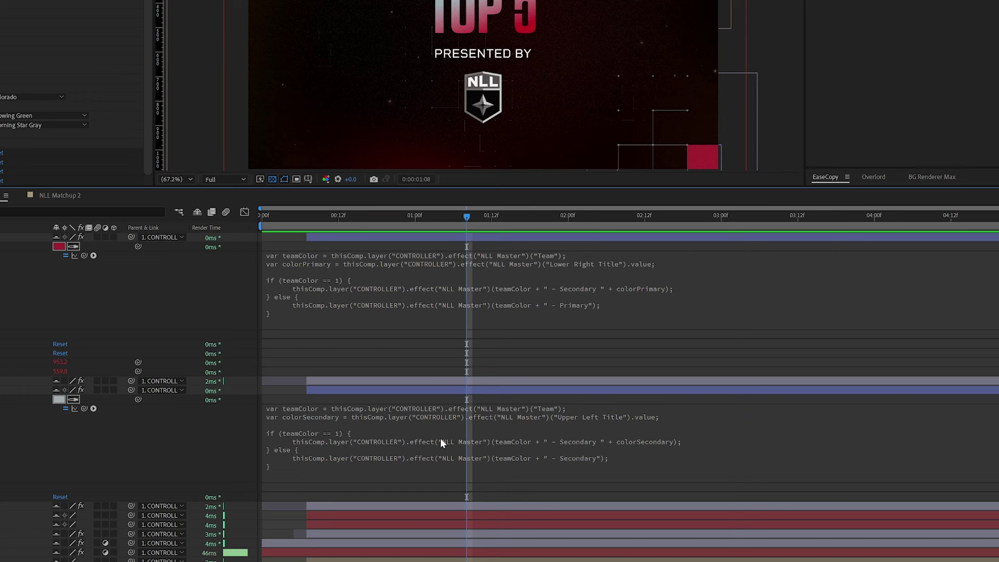
click(443, 467)
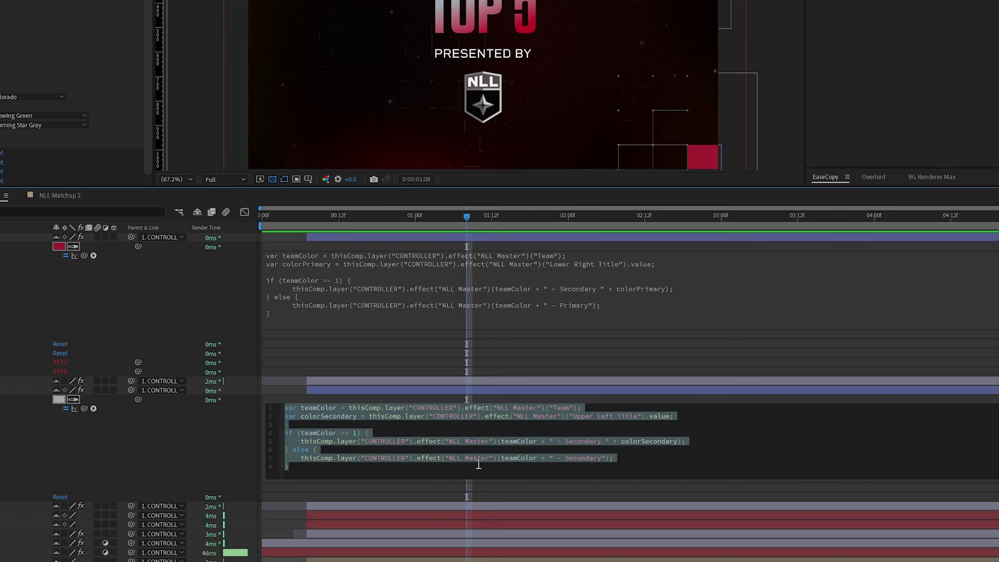
click(207, 448)
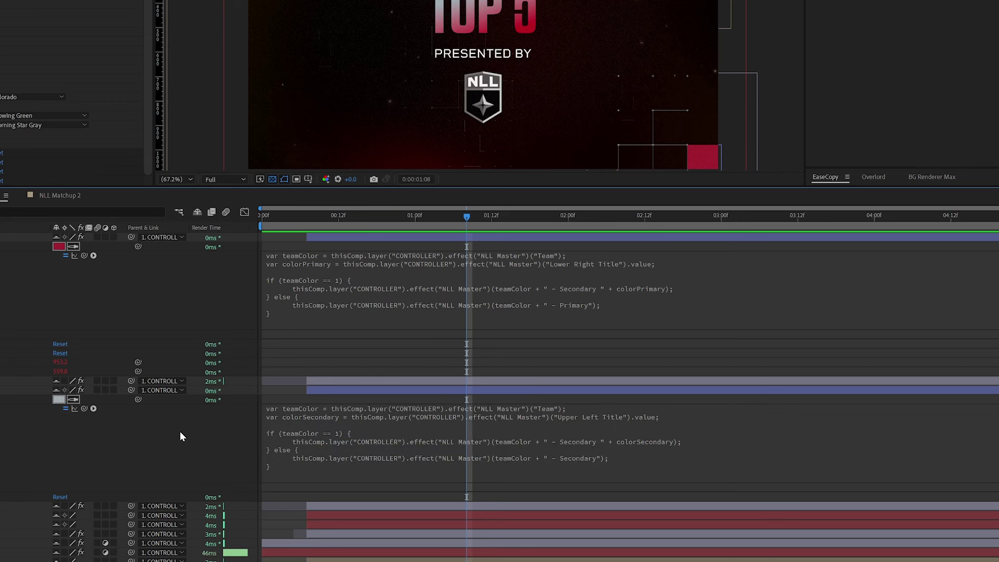
click(545, 450)
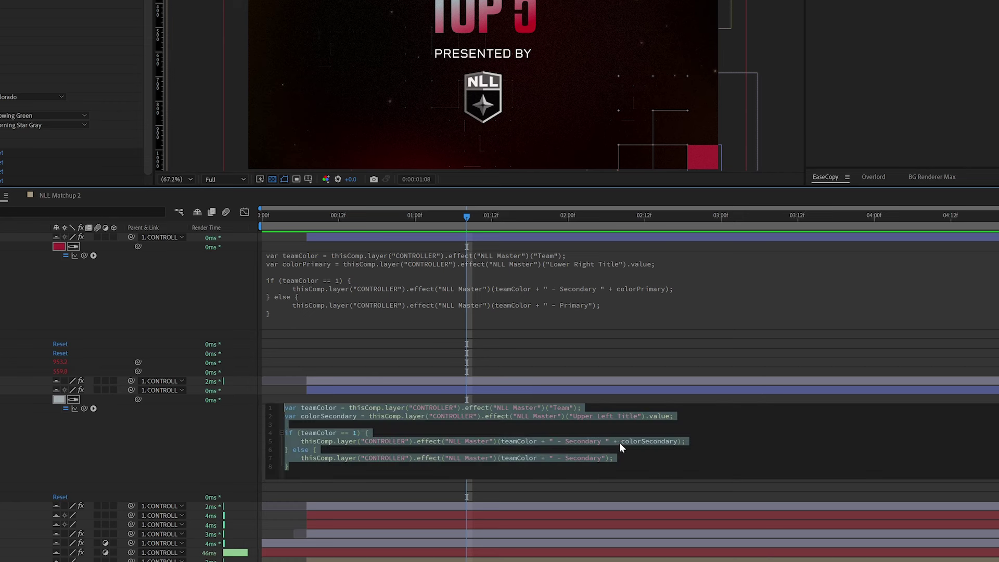
click(187, 449)
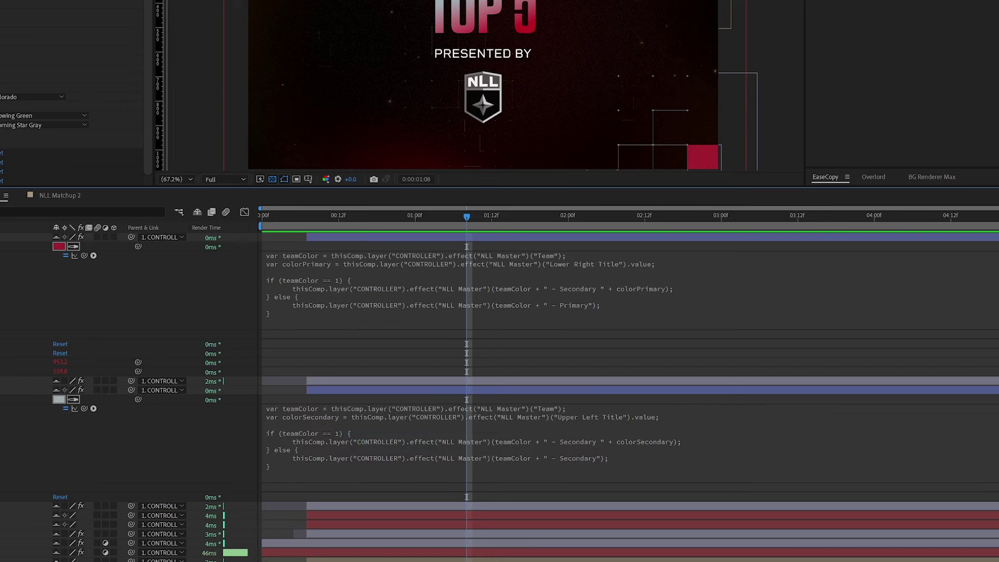
Test the Team dropdown with Albany and New York, then return it to NLL
click(12, 116)
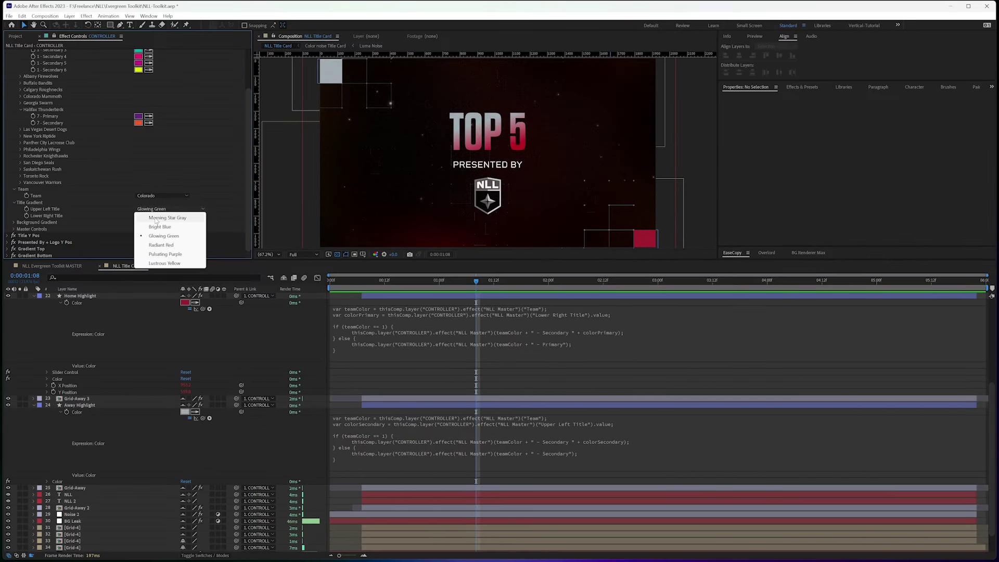
drag(248, 198, 249, 167)
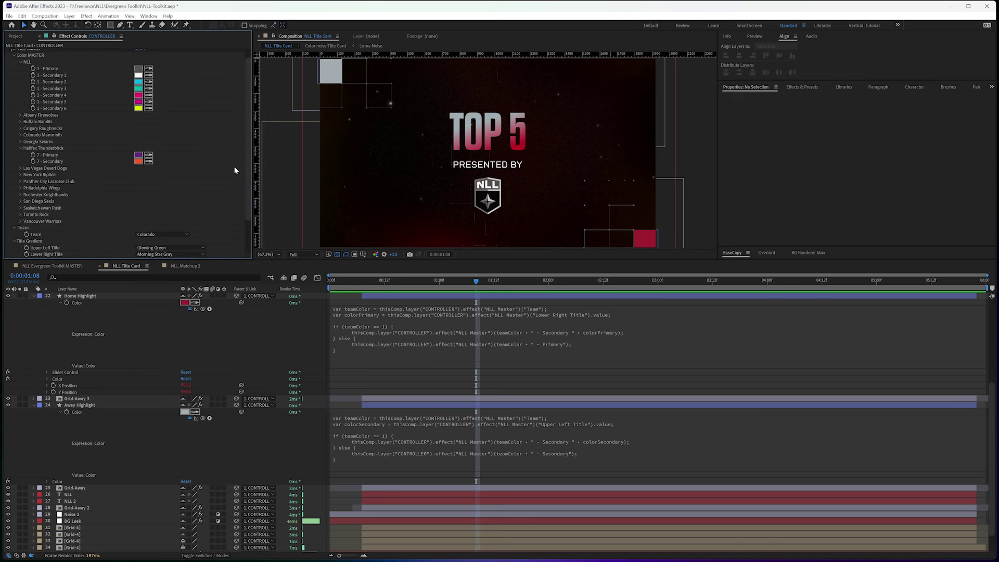
drag(248, 169, 248, 201)
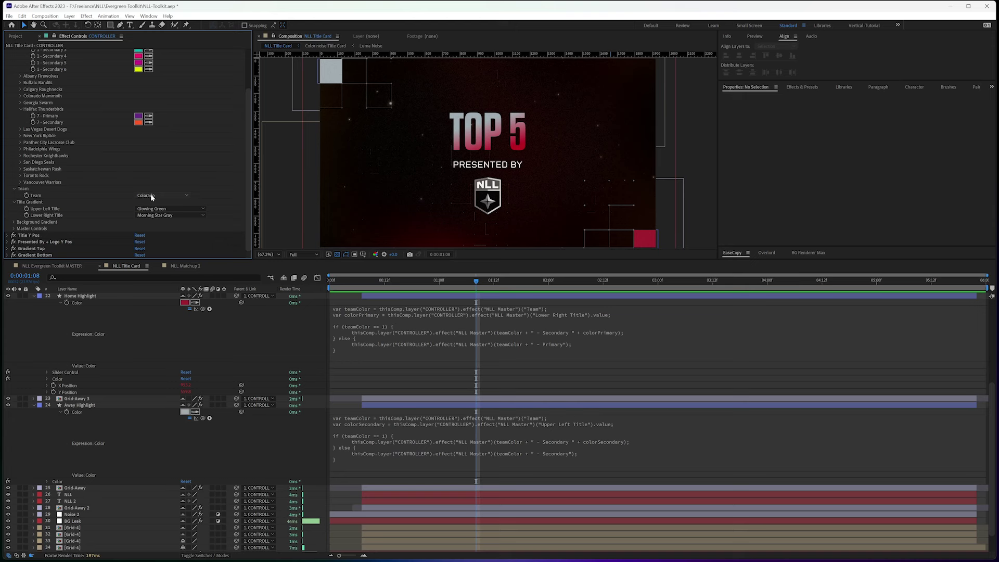
click(152, 196)
click(155, 201)
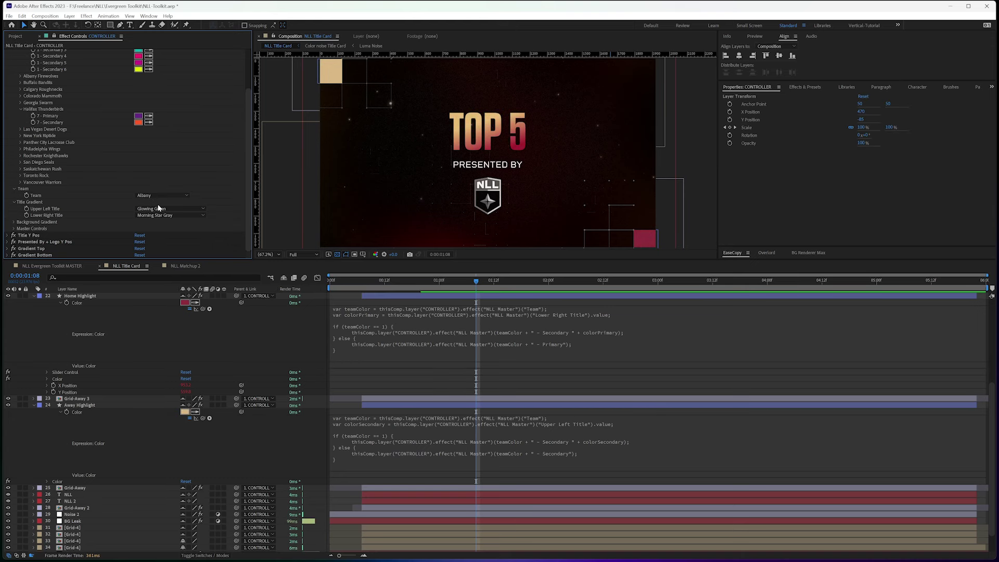
click(151, 195)
click(162, 273)
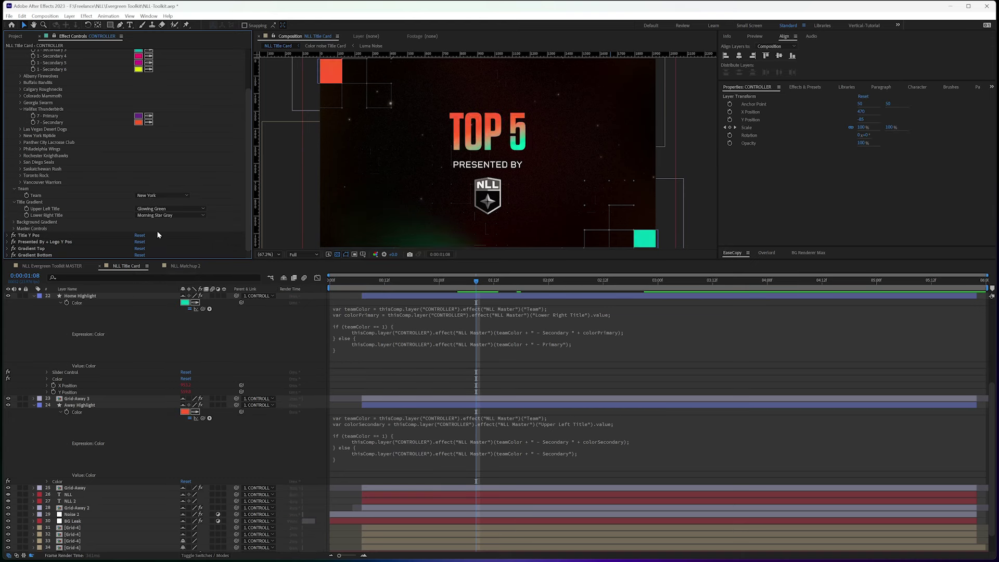
click(158, 194)
click(151, 202)
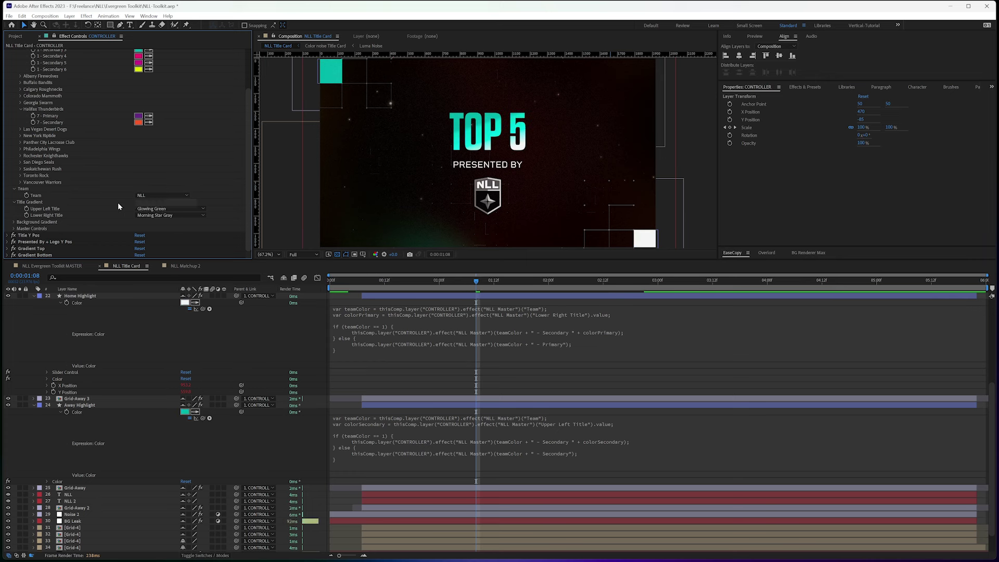
Set Upper Left Title to Bright Blue and Lower Right Title to Pulsating Purple
click(170, 209)
click(166, 227)
click(168, 215)
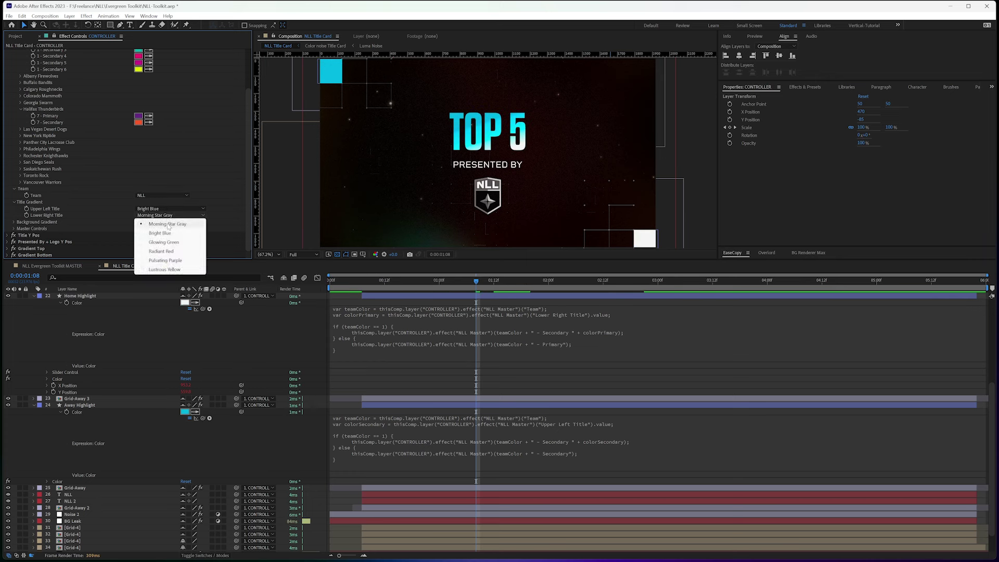
click(170, 260)
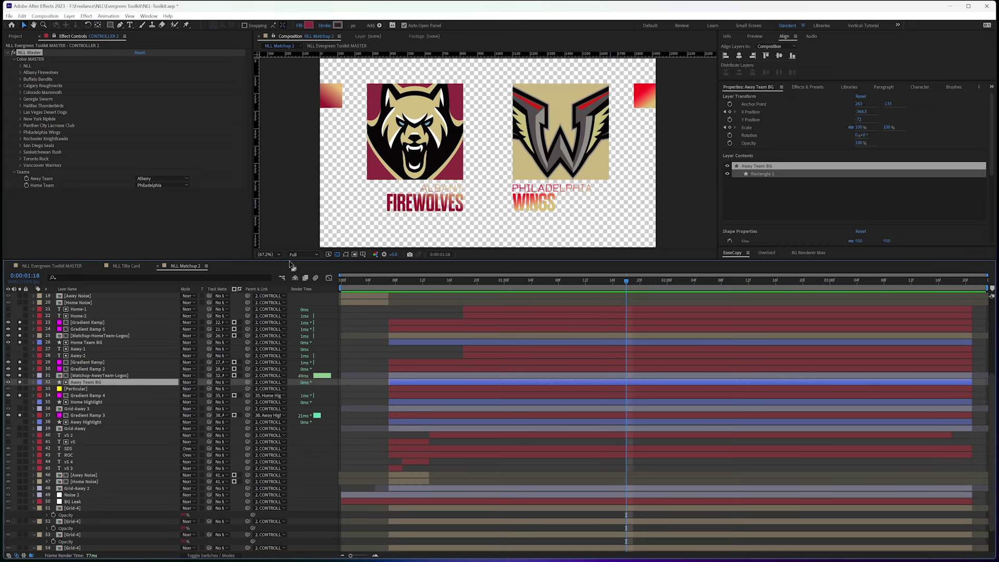
Preview the matchup over black and look at the Gradient Ramp 4 and 3 layers
click(336, 254)
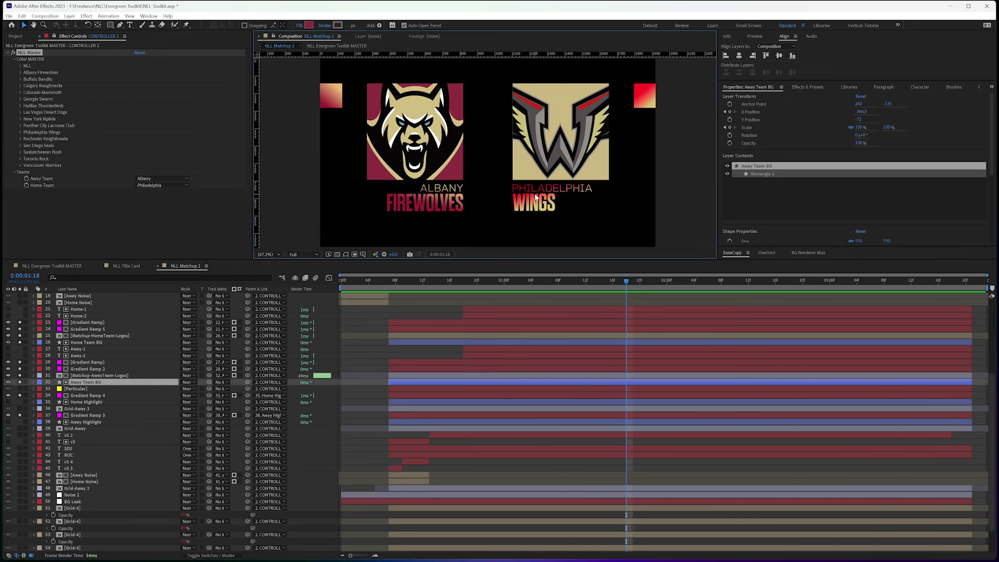
click(94, 397)
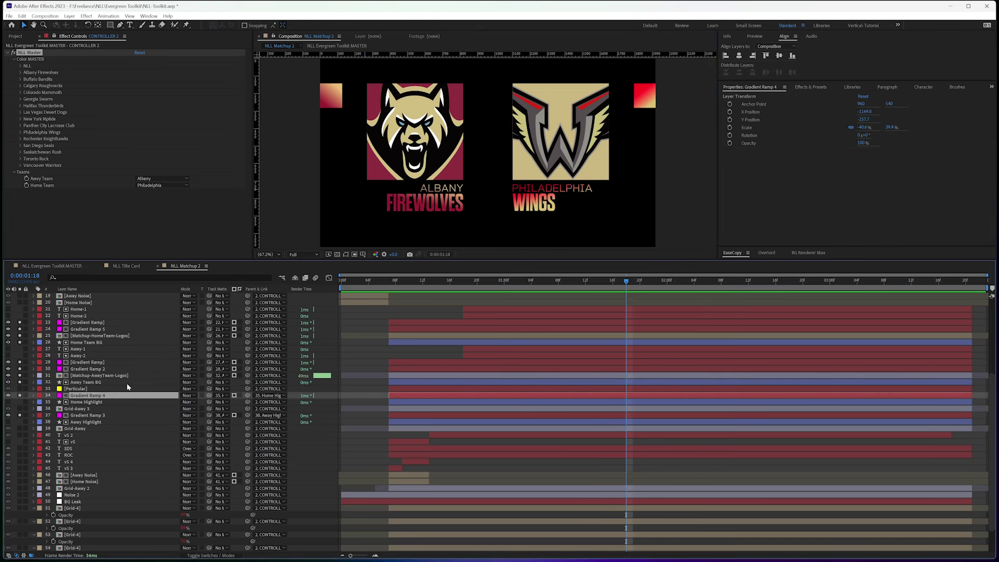
click(84, 416)
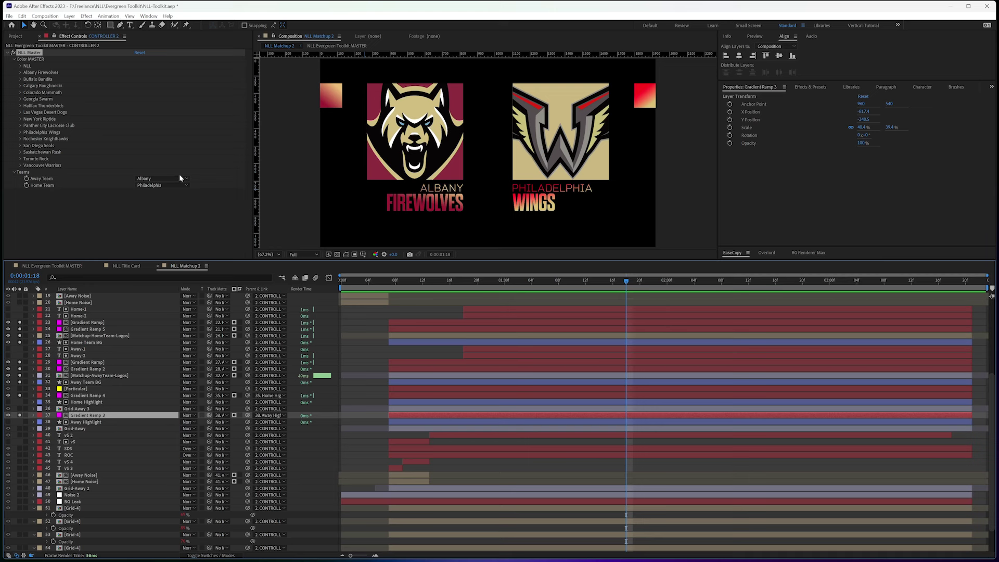
Make Colorado the away team, after trying Buffalo, and Calgary the home team
click(148, 180)
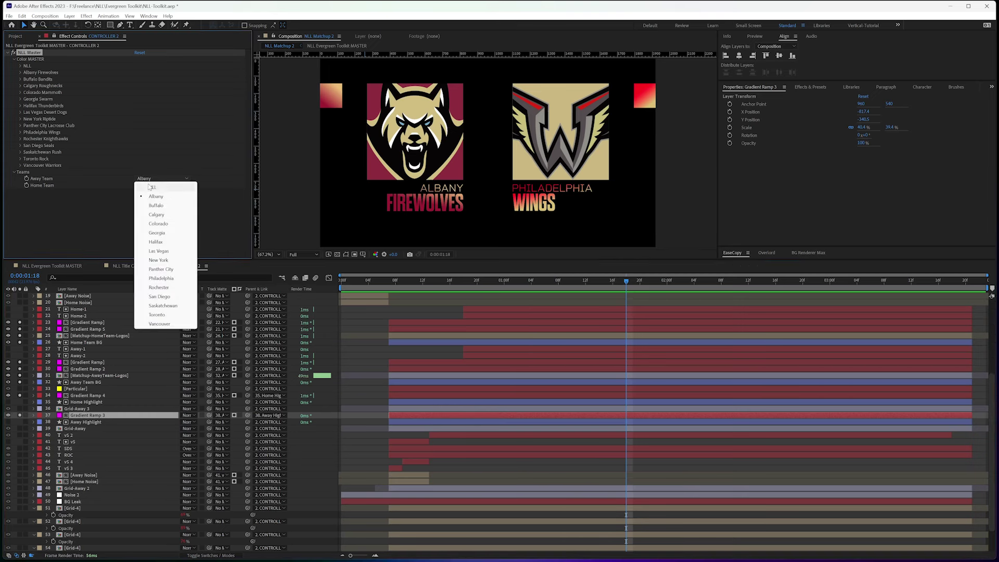
click(153, 206)
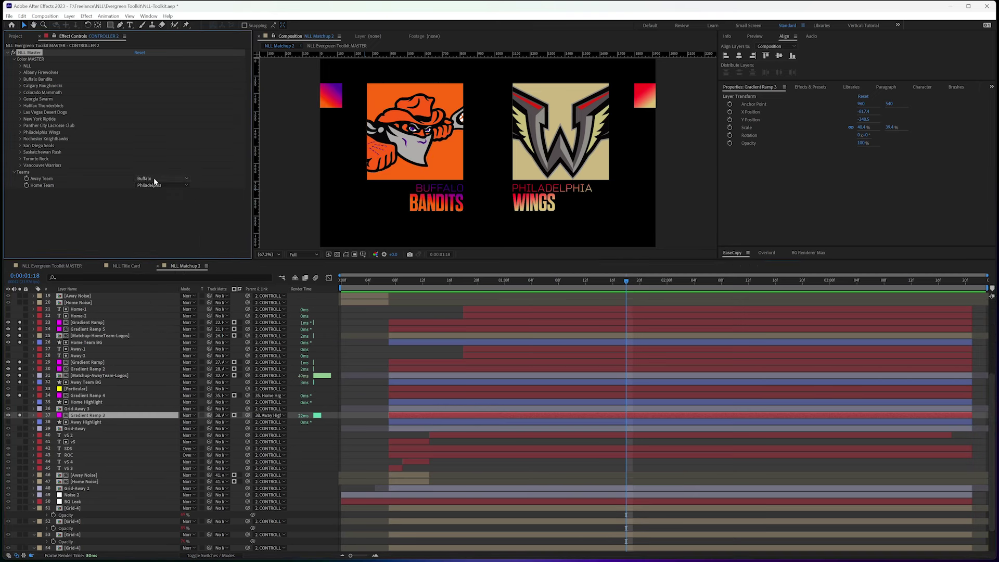
click(154, 181)
click(156, 224)
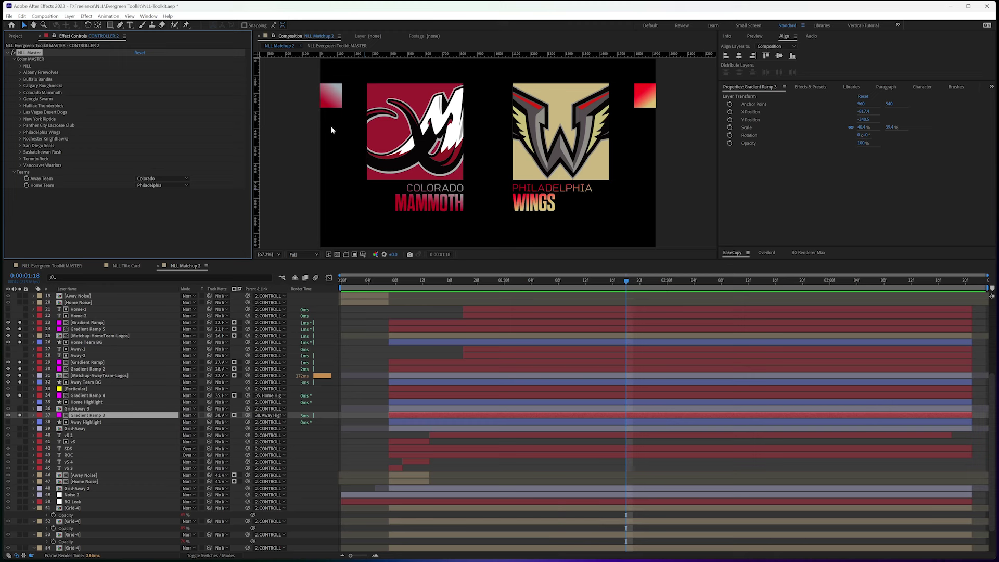
click(149, 185)
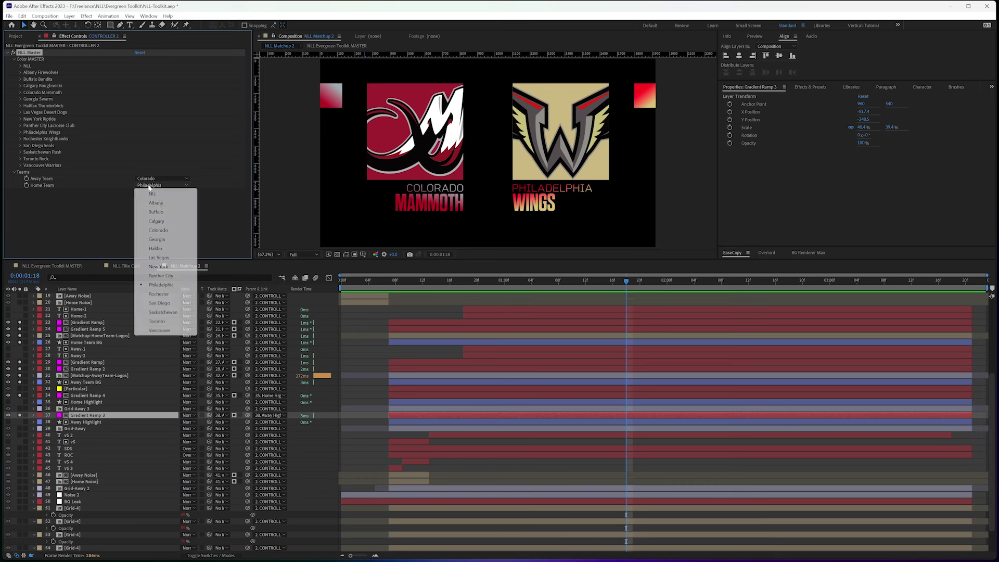
click(158, 221)
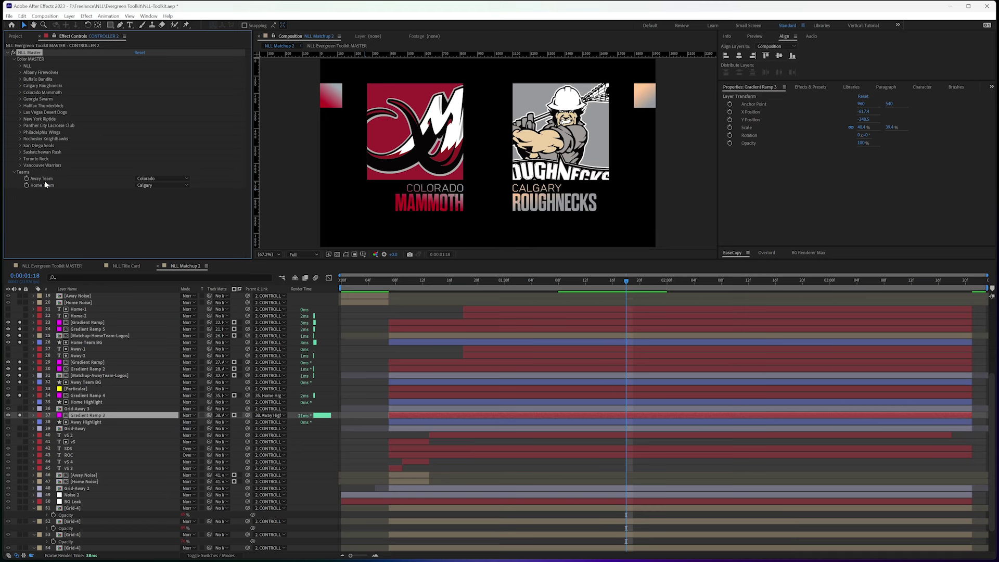
click(84, 383)
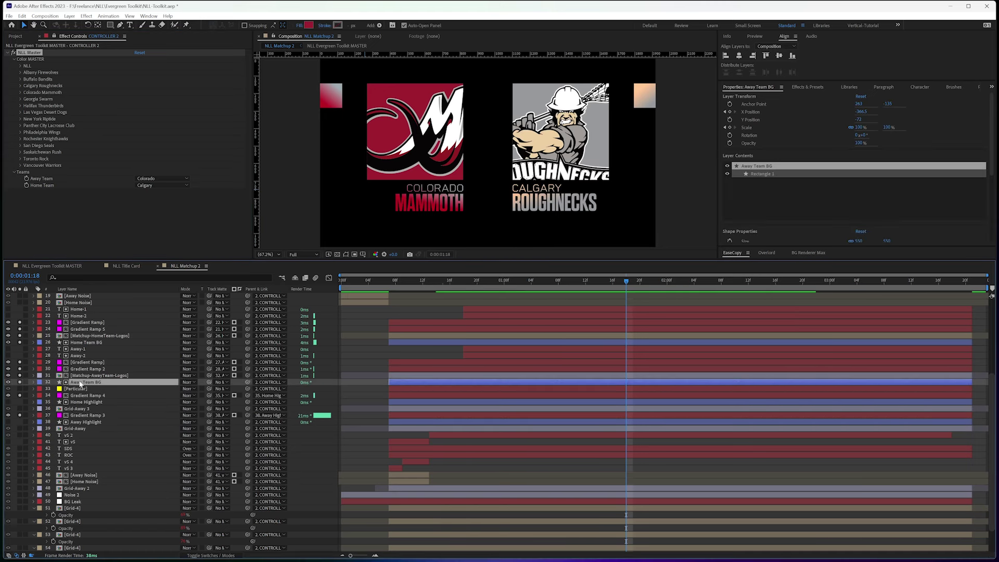
Review the Away Team BG colour expression and expand Colorado Mammoth's Primary/Secondary colour group
key(e)
key(e)
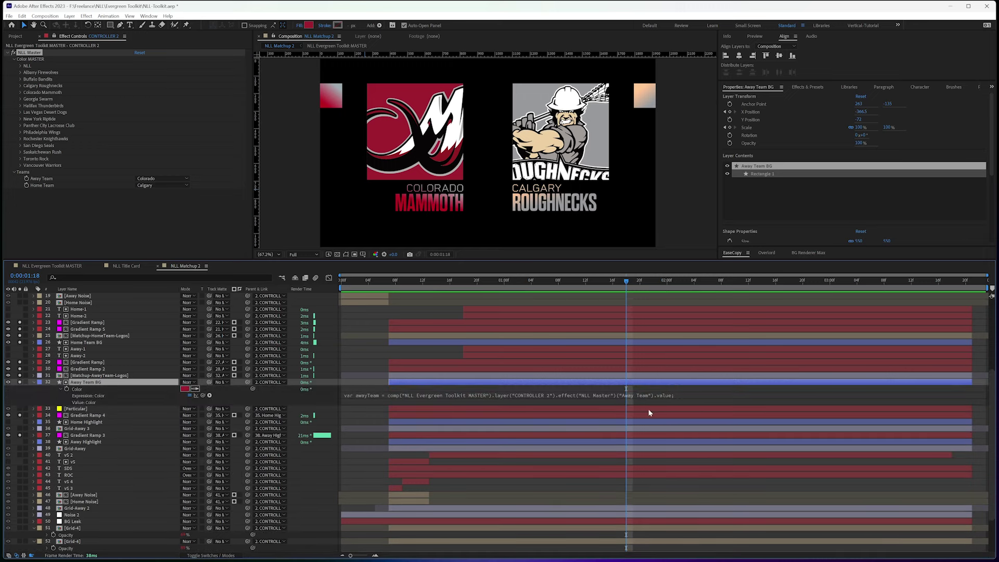
click(413, 395)
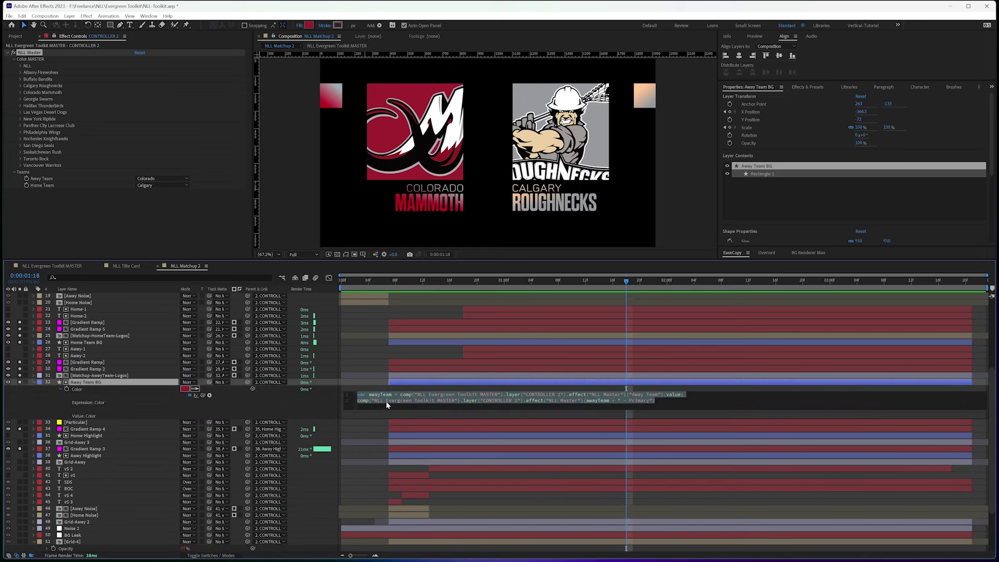
click(325, 395)
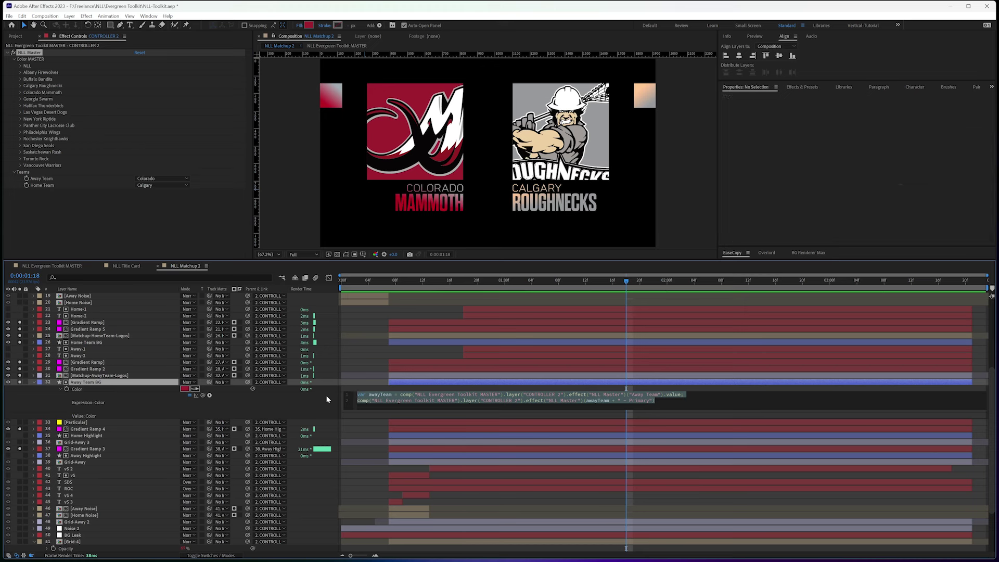
click(445, 402)
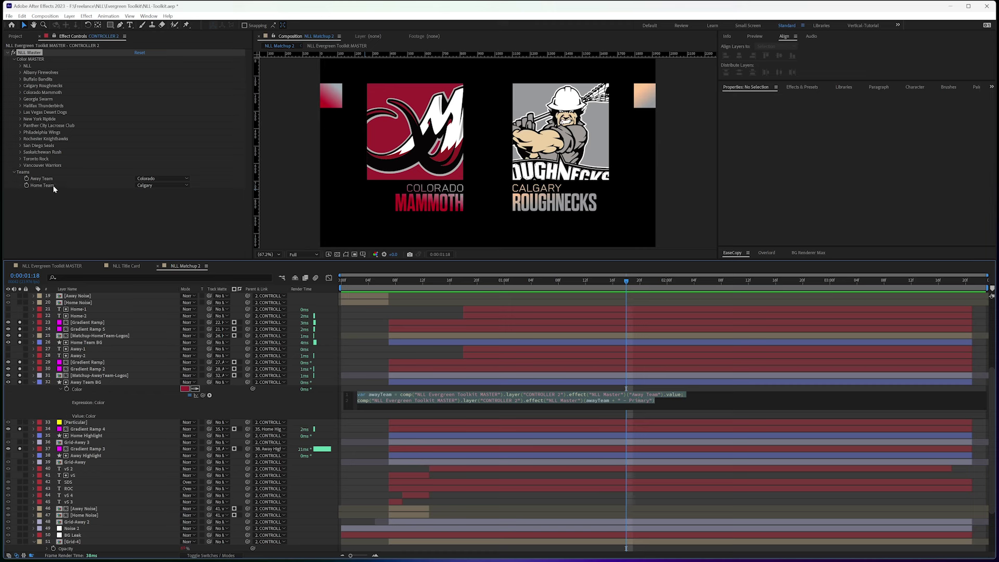
click(168, 179)
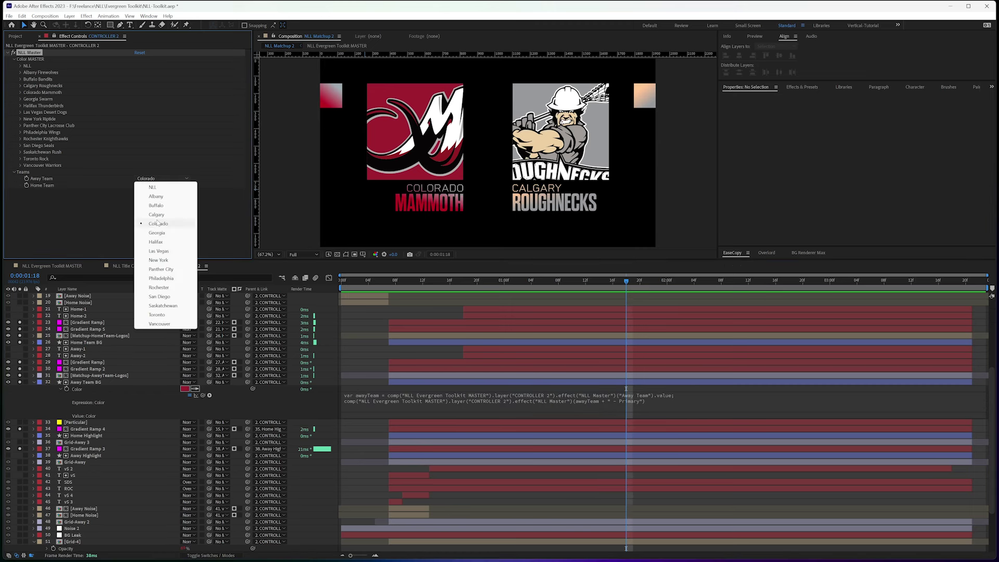
click(95, 211)
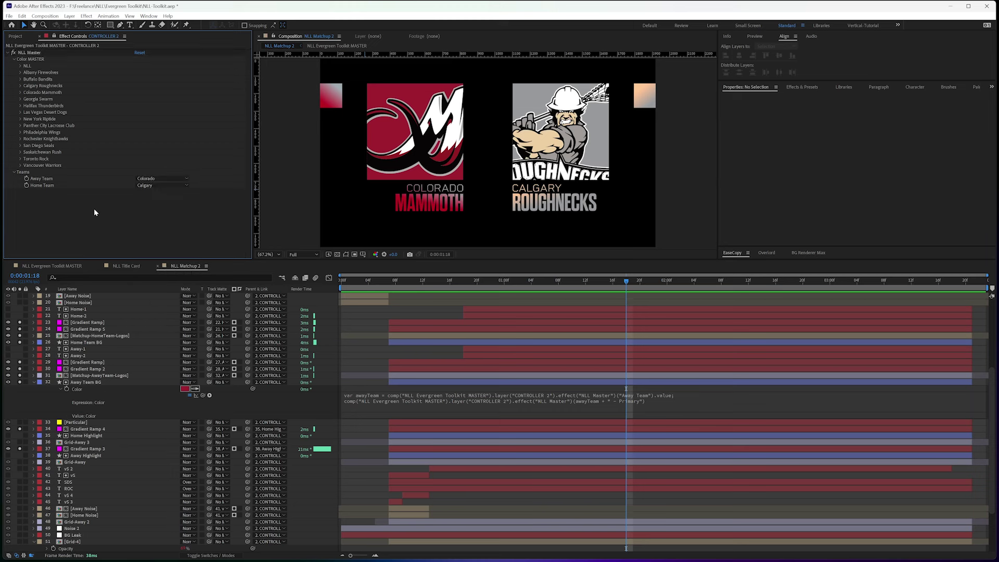
click(21, 92)
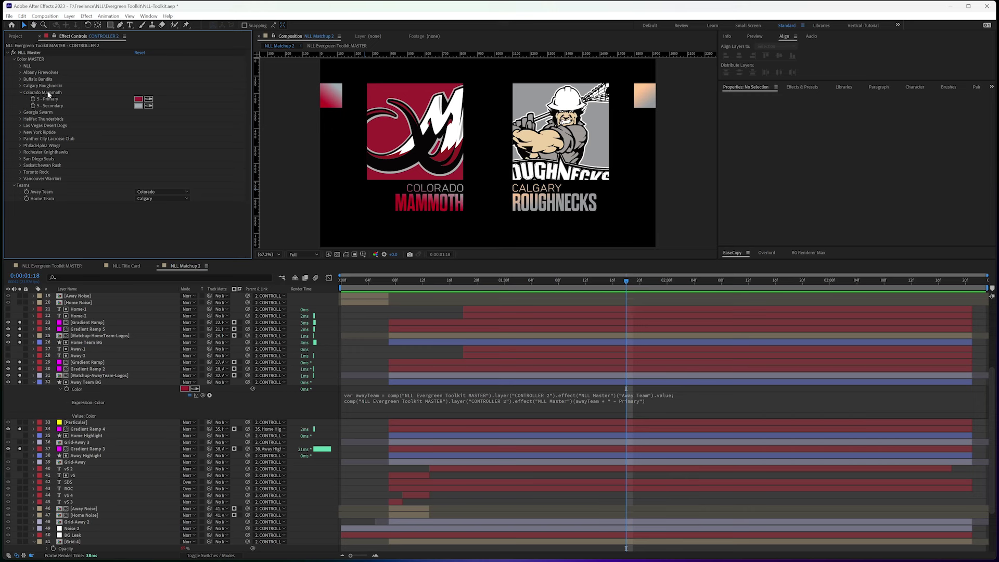
Look through the Window > Extensions list without opening anything
click(149, 16)
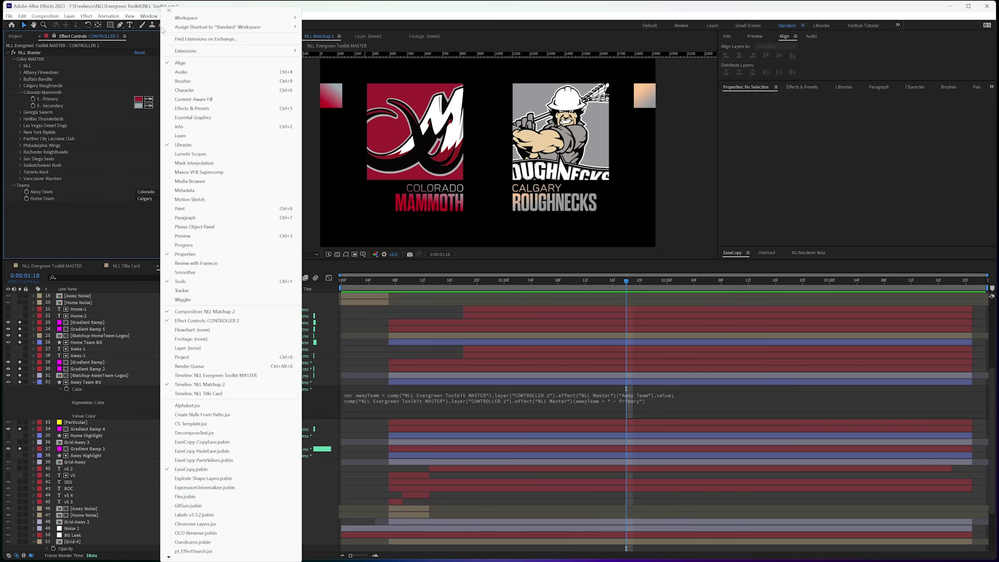
mouse_move(208, 51)
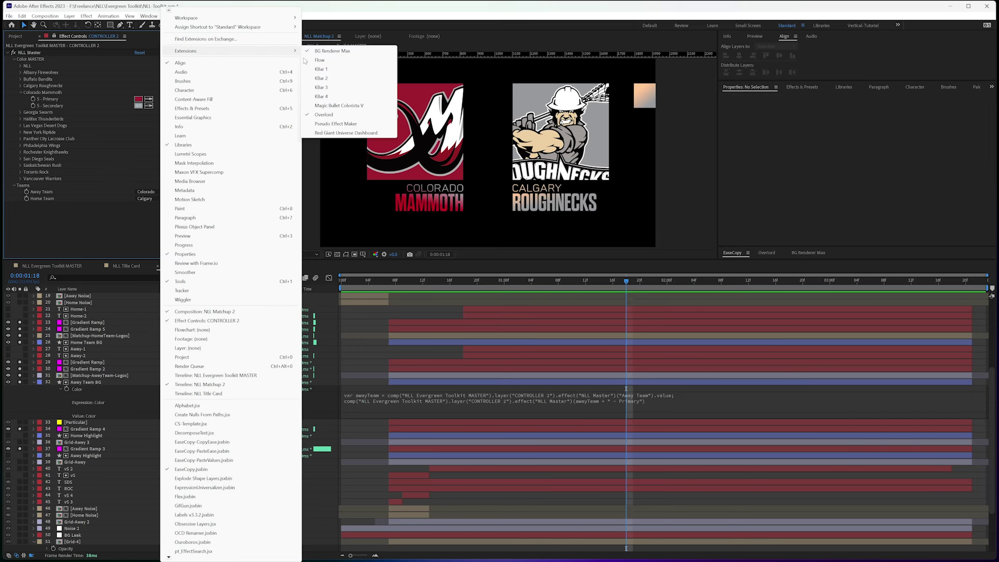
click(340, 124)
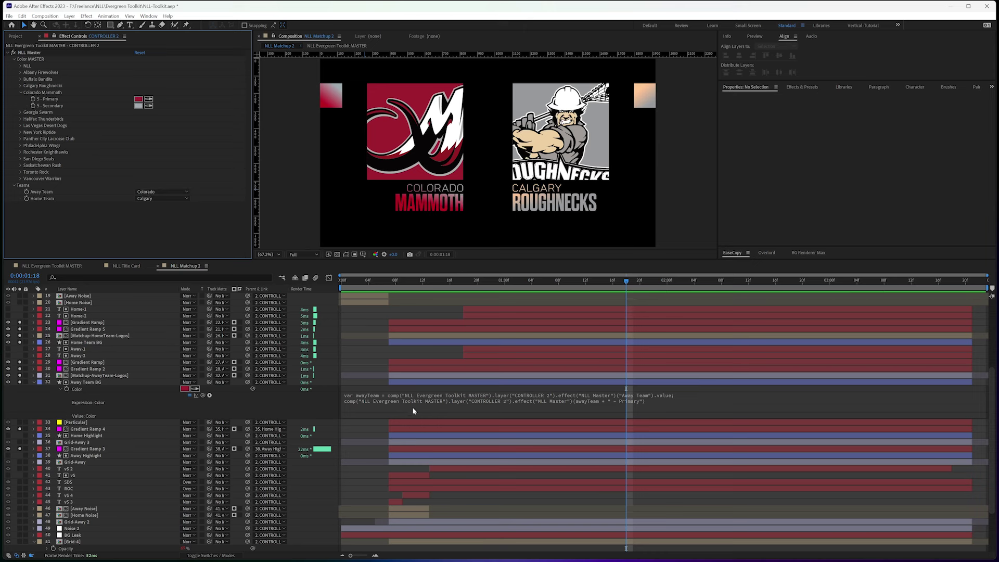
Insert ' -' before 'Primary' in line 2 of the Away Team BG expression
click(563, 400)
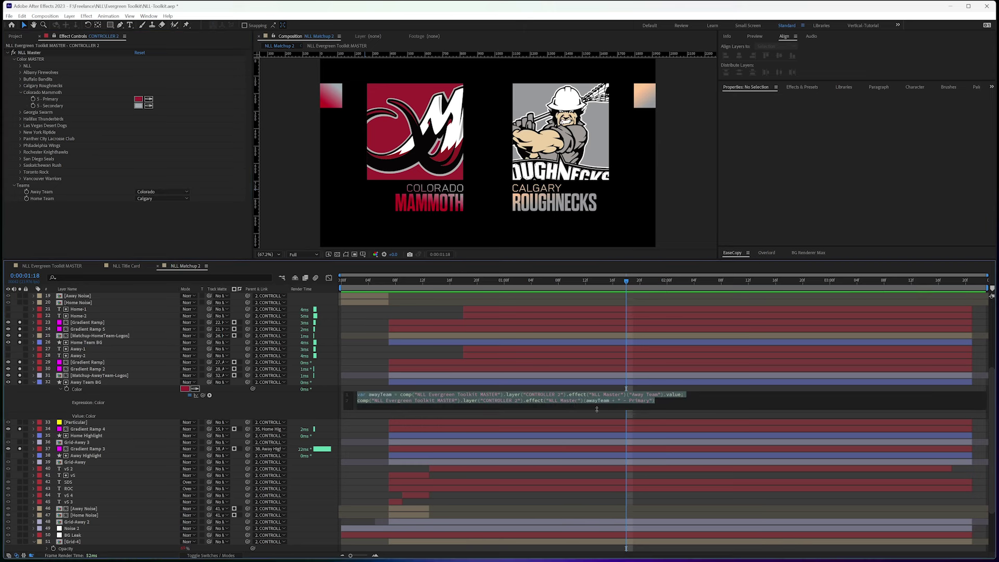
drag(585, 403, 608, 402)
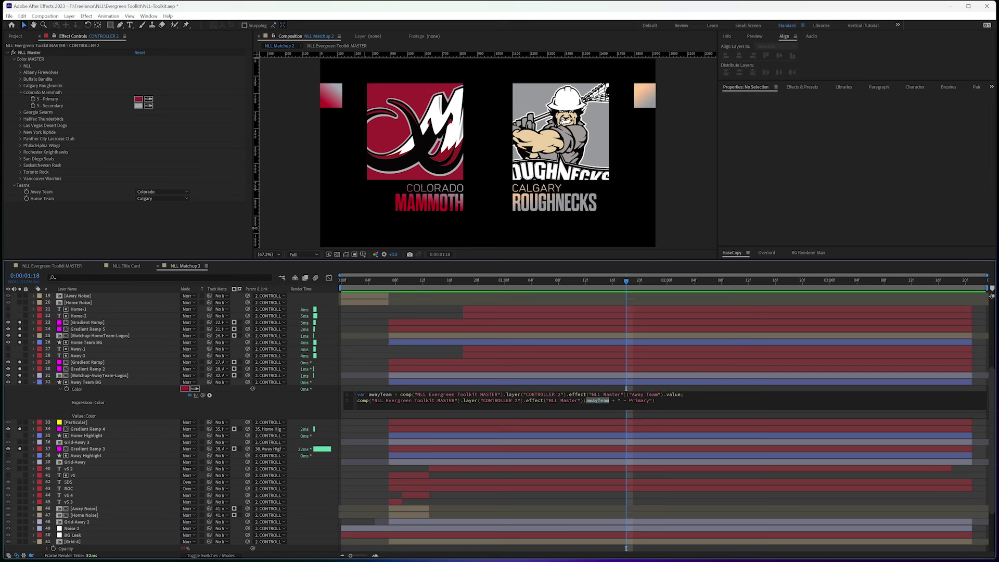
click(158, 194)
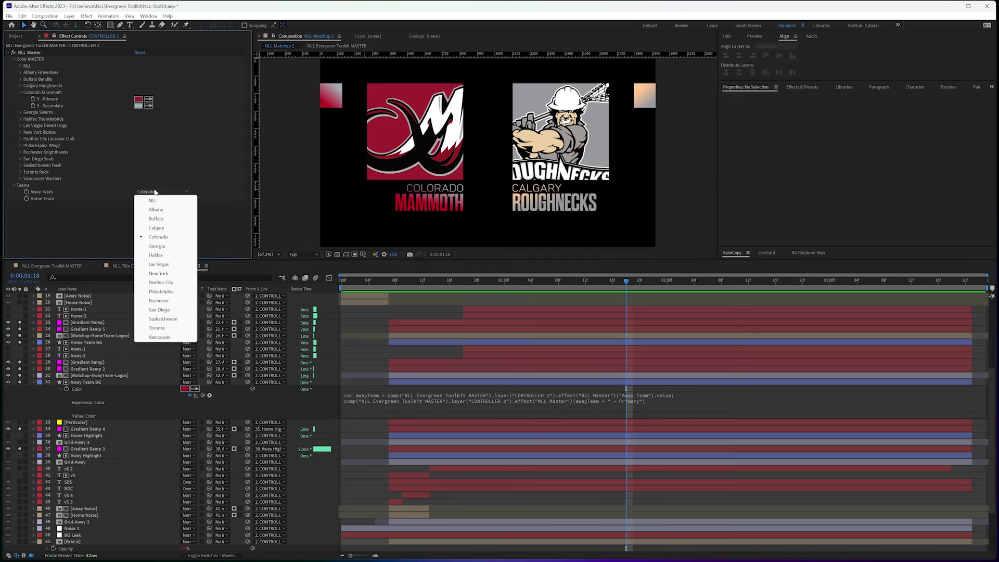
click(102, 238)
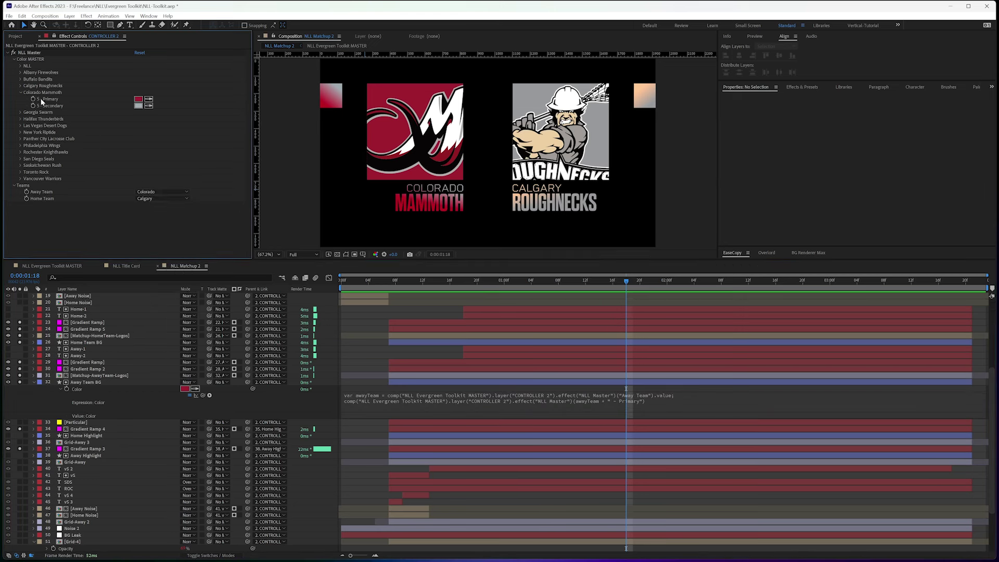
click(607, 396)
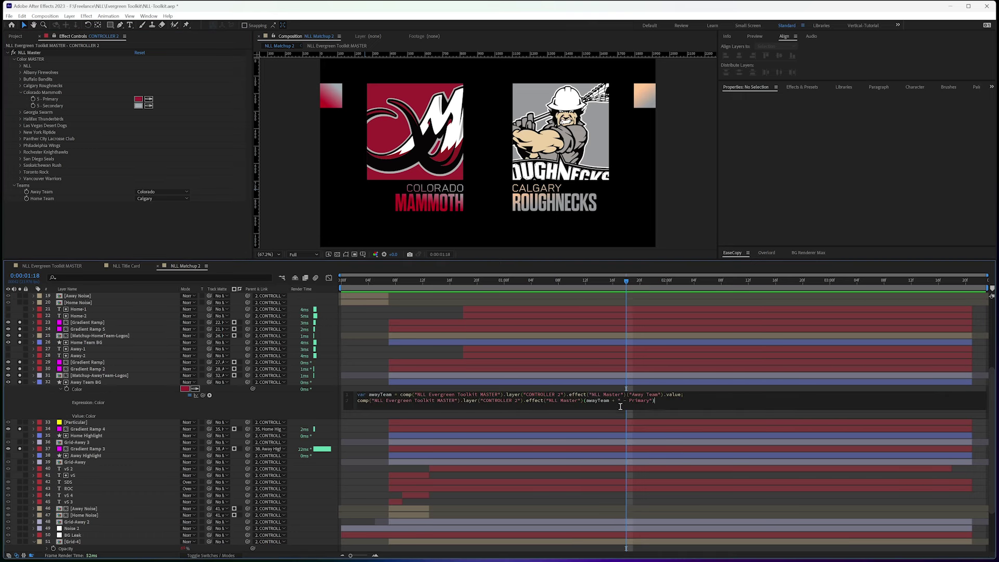
click(626, 400)
text(-)
Check the Home Team BG colour expression's homeTeam reference with ' - Primary'
click(85, 383)
click(95, 342)
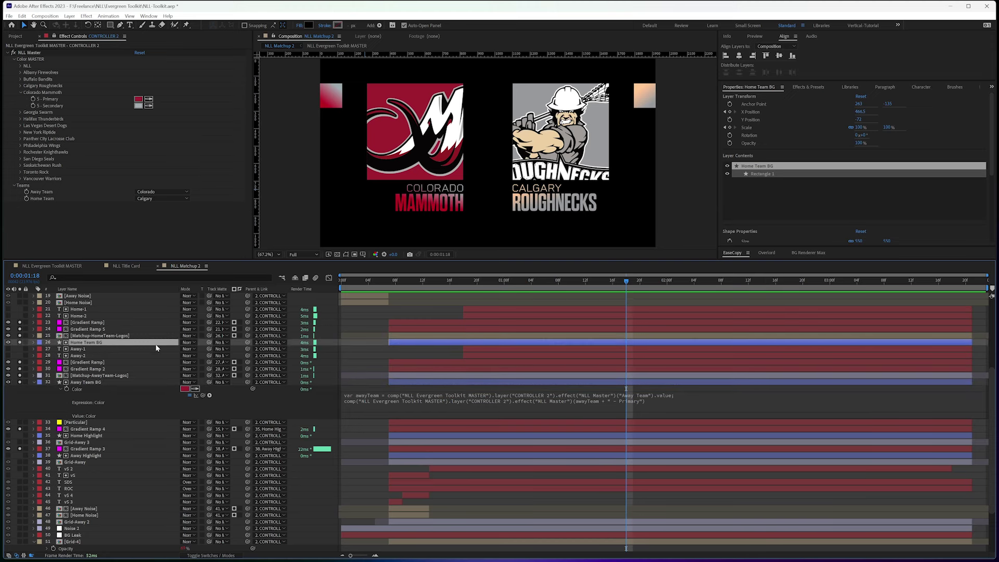
key(e)
key(e)
click(433, 365)
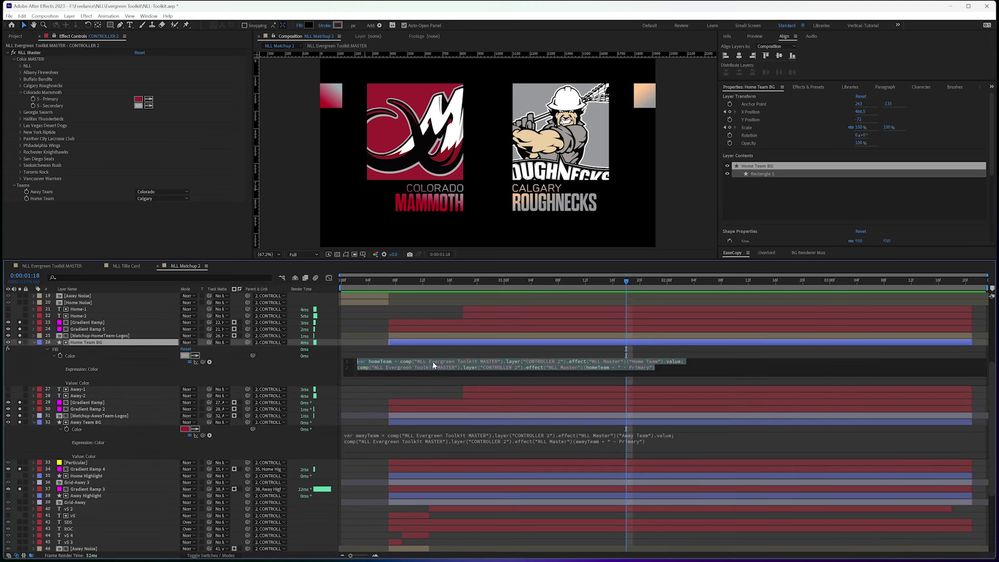
click(450, 367)
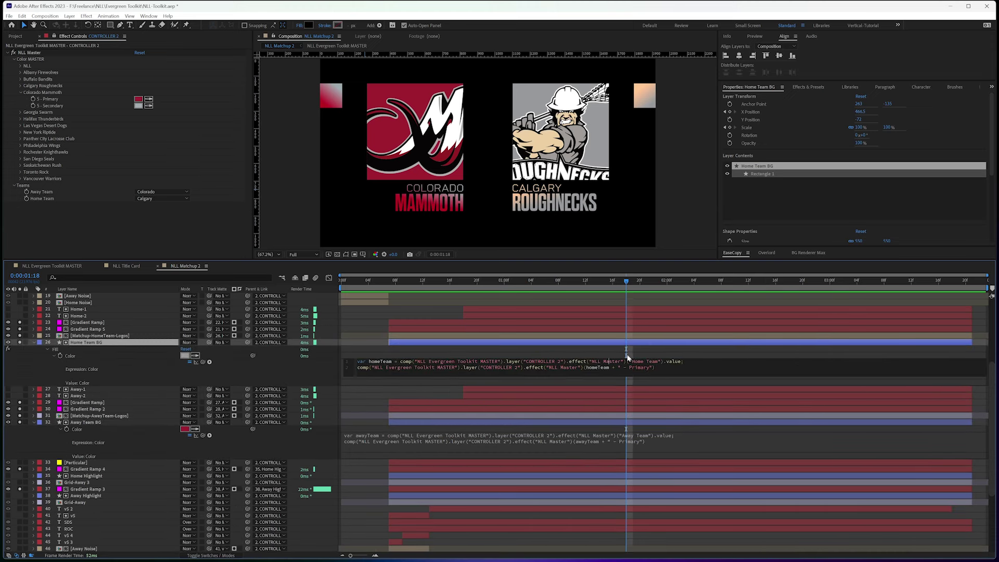
drag(628, 361, 665, 361)
click(13, 59)
Collapse Color MASTER and fold away the Home Team BG and Away Team BG layers
click(13, 59)
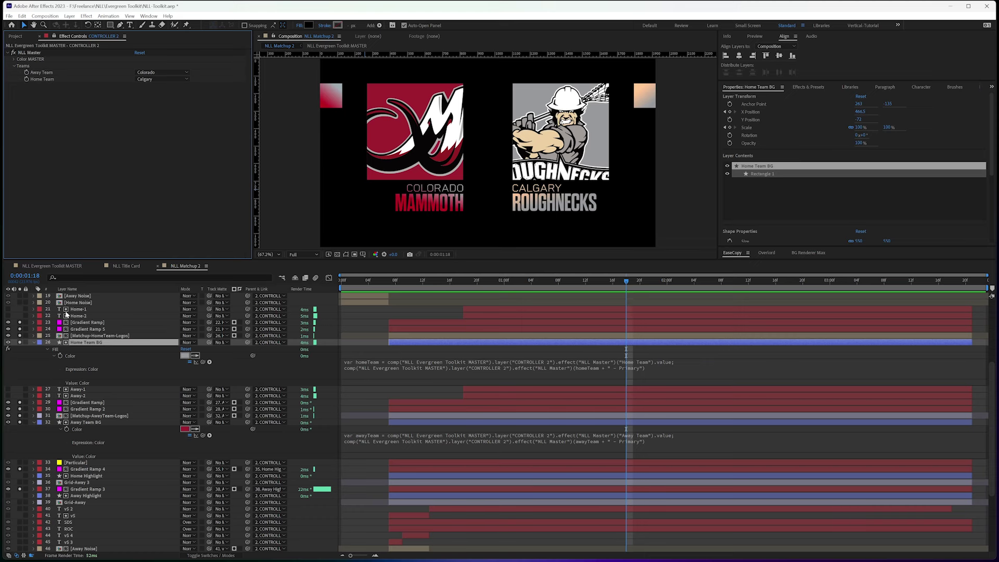
click(33, 342)
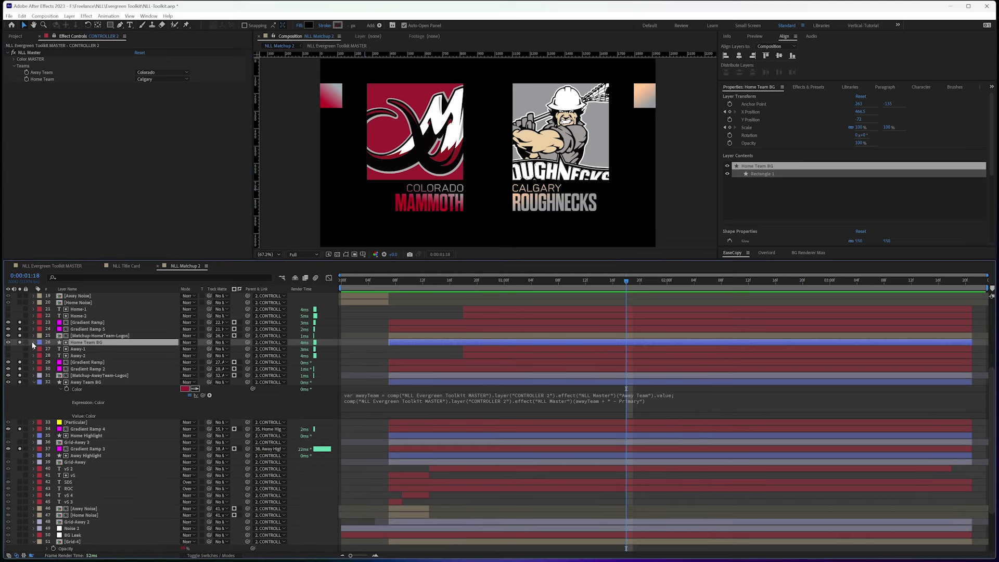
click(33, 382)
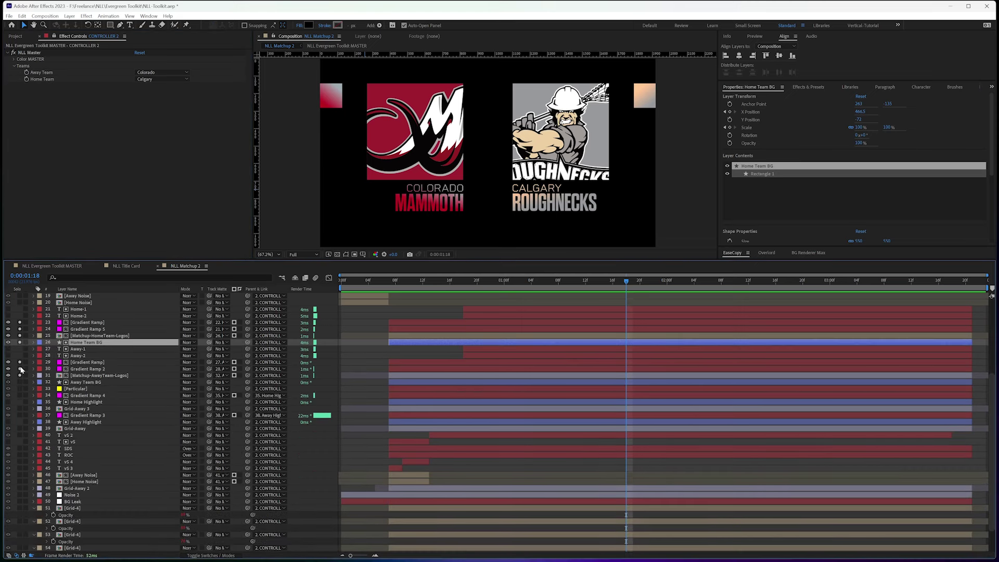
Set Away Team to Albany and Home Team to San Diego, then expand Color MASTER
scroll(87, 374, up, 5)
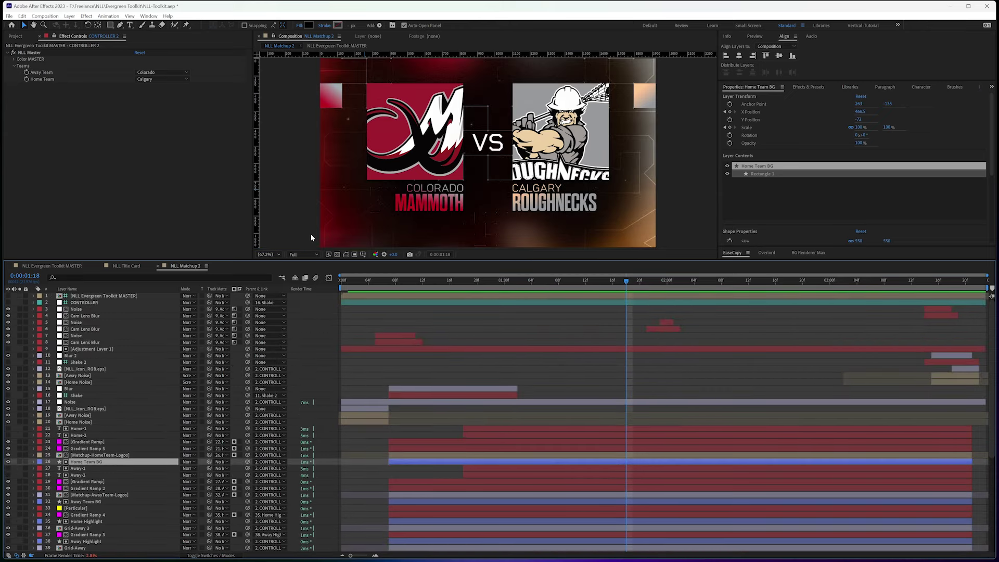
click(159, 72)
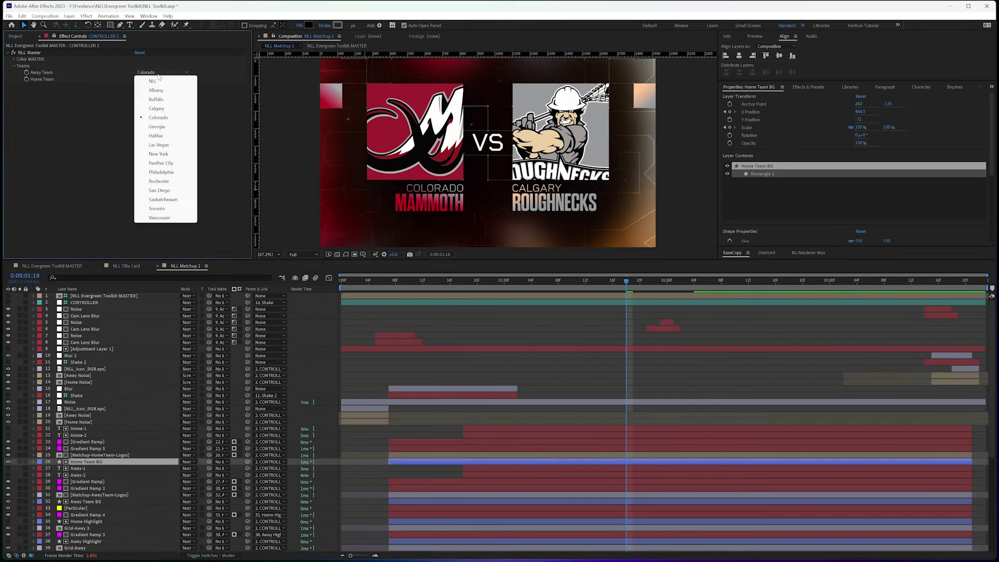
click(156, 91)
click(155, 79)
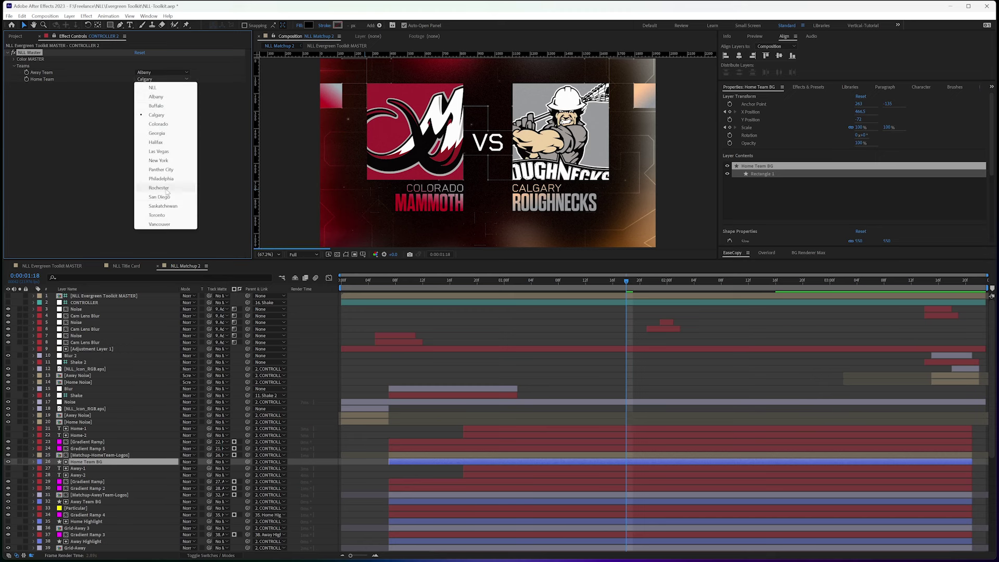
click(160, 196)
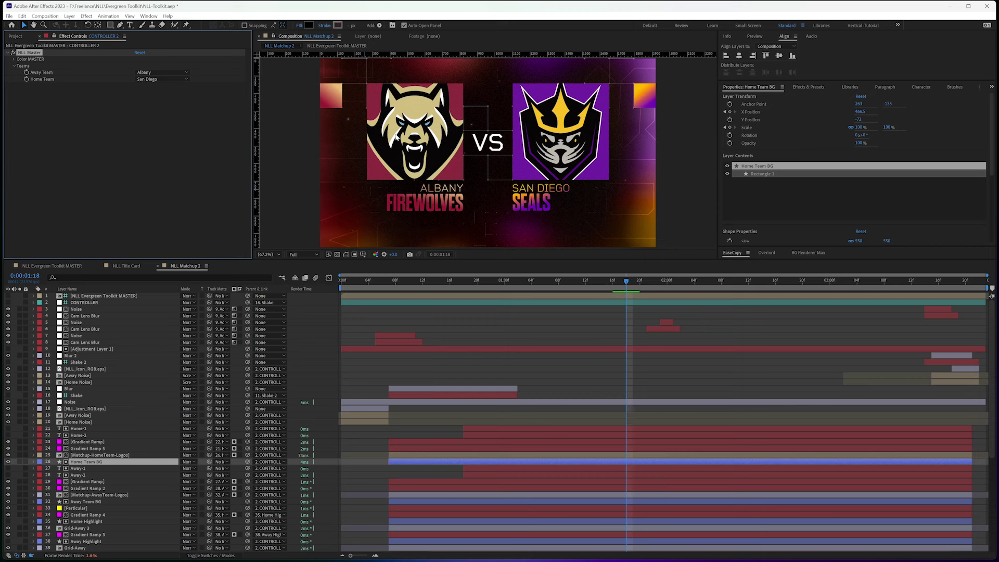
click(156, 72)
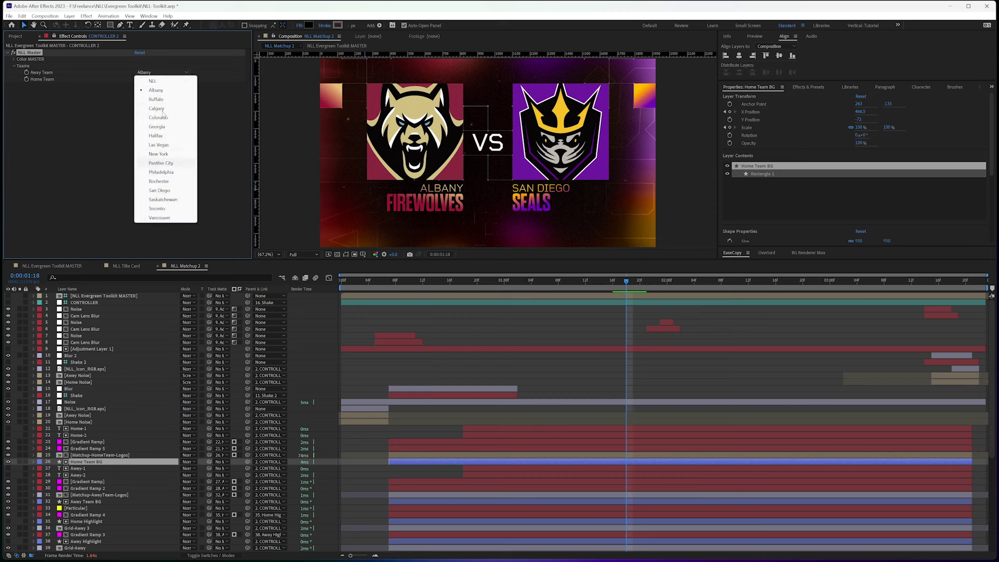
click(85, 176)
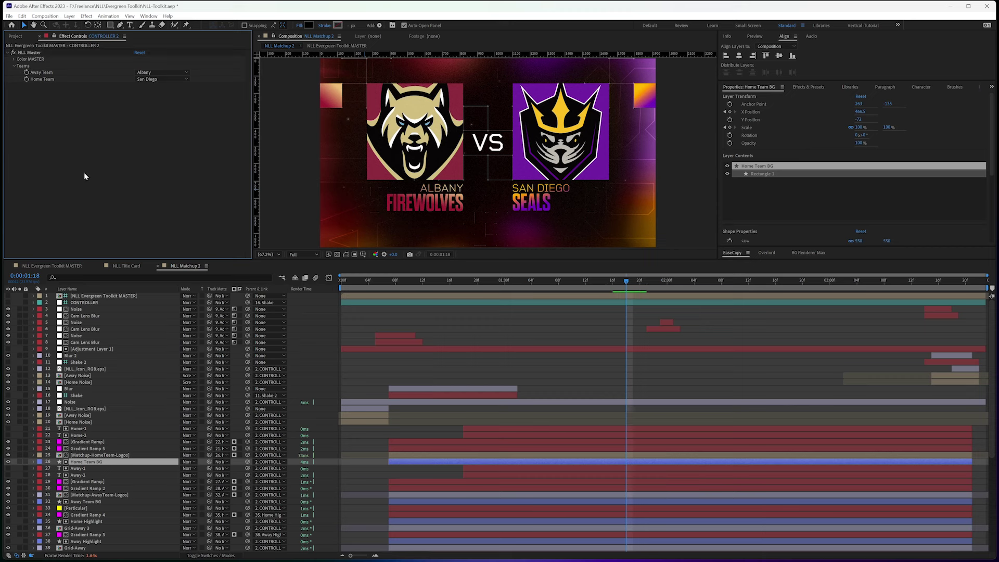
click(14, 59)
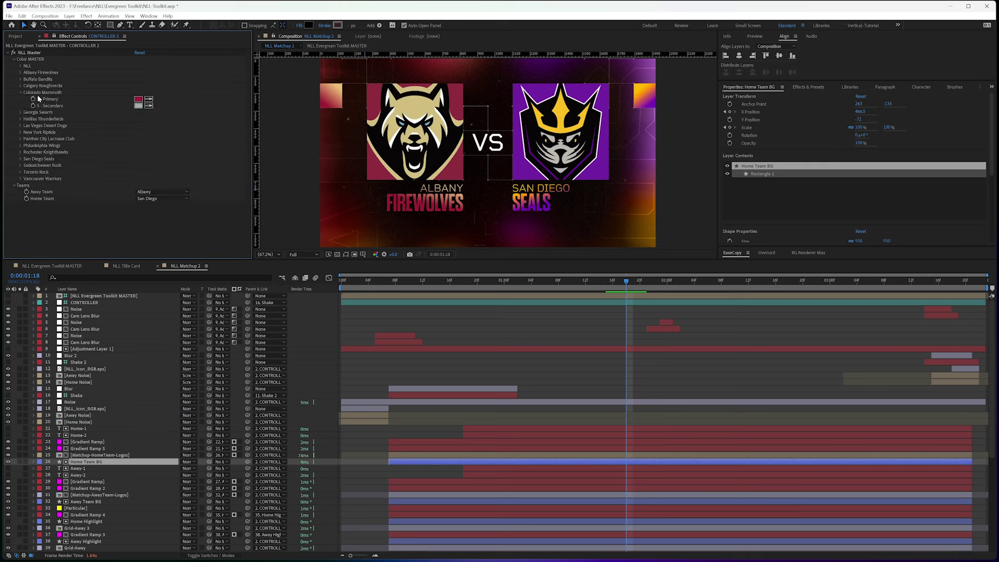